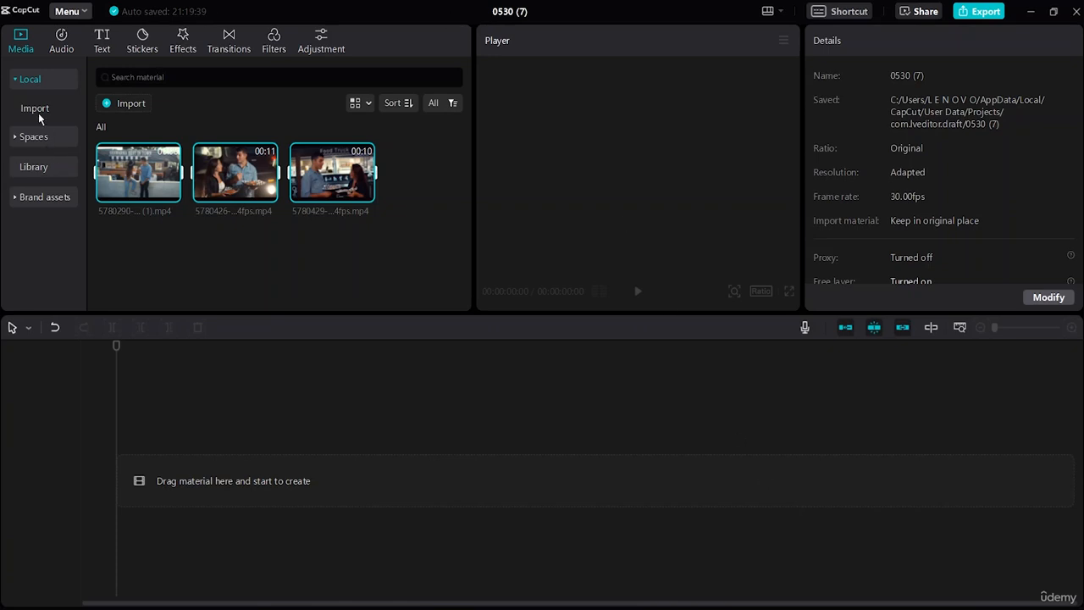
Step: Search the stock media library for "intro" and browse the matching clips
click(54, 173)
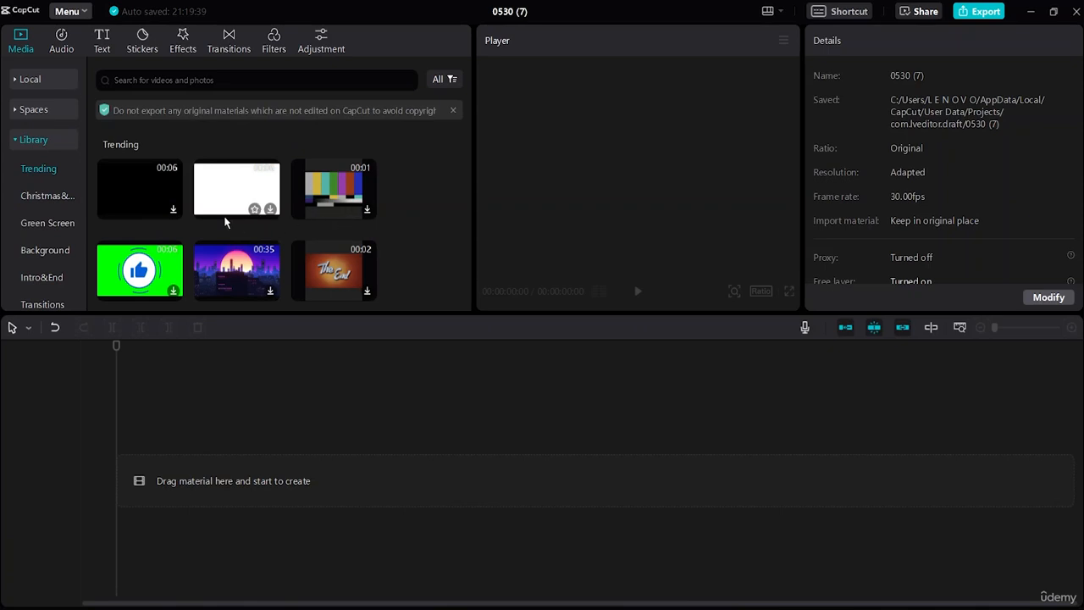
scroll(288, 214, down, 2)
scroll(372, 216, down, 3)
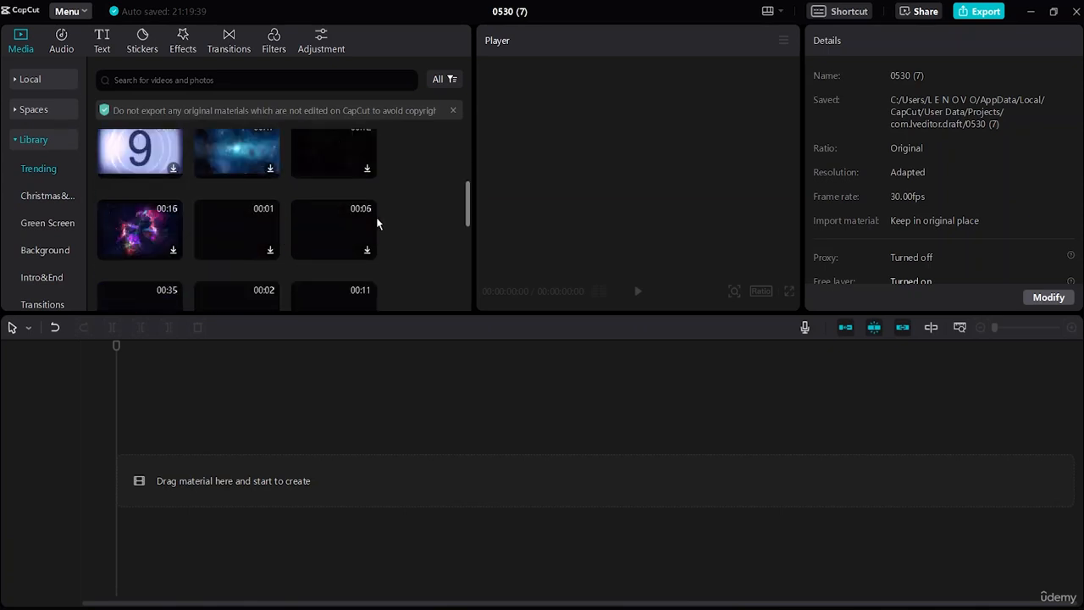
click(234, 80)
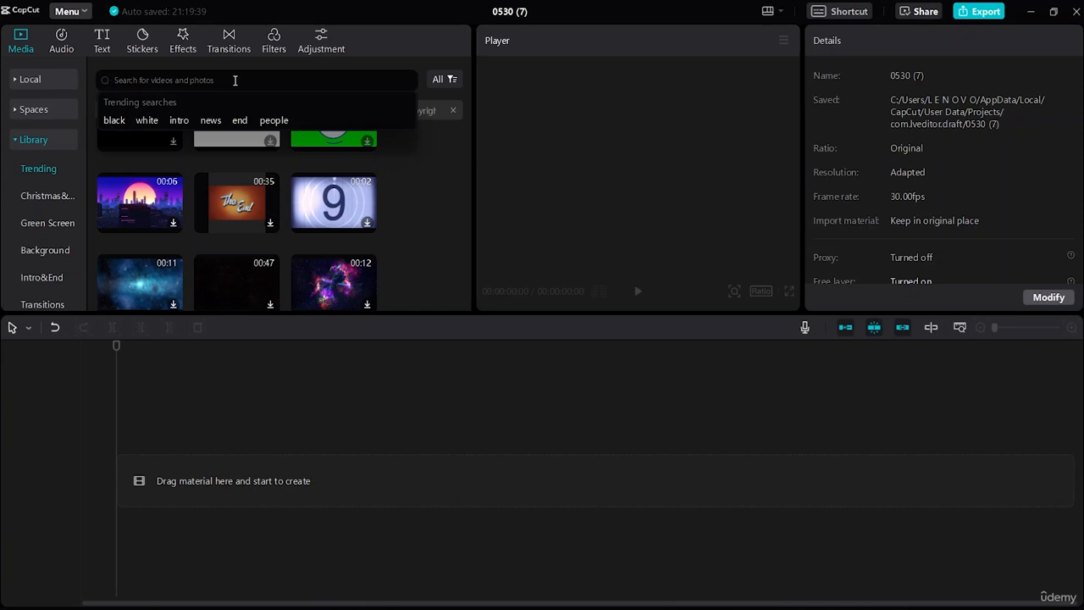
text(intro)
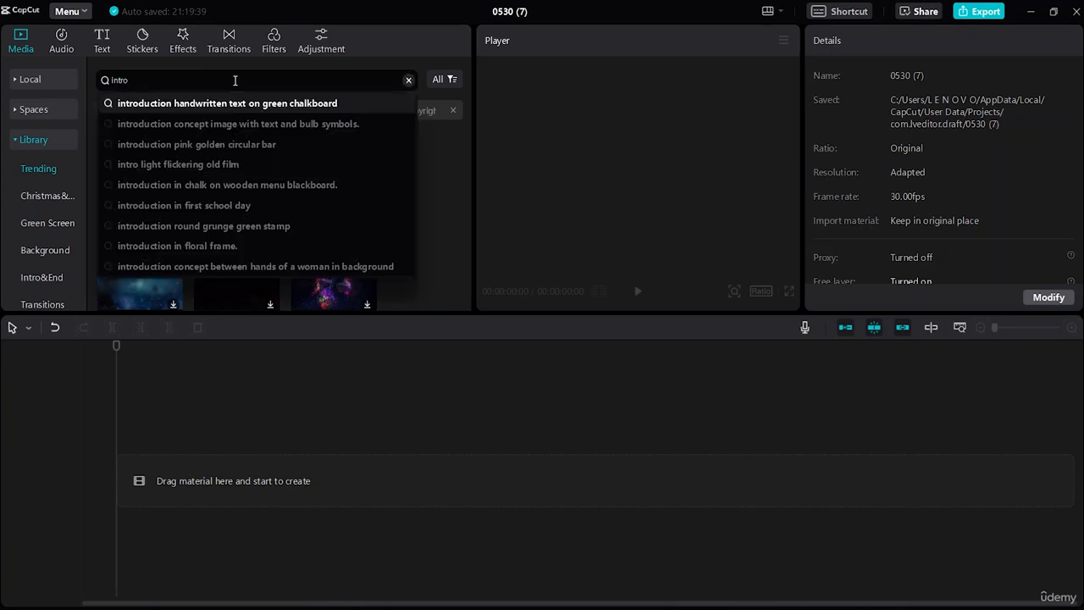
key(Return)
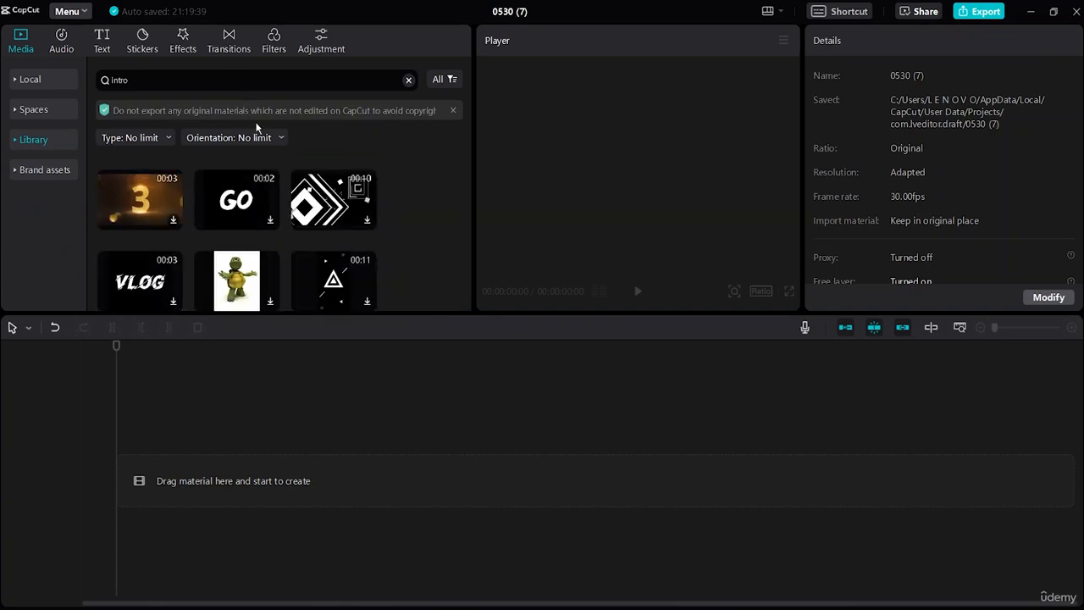
scroll(274, 259, down, 3)
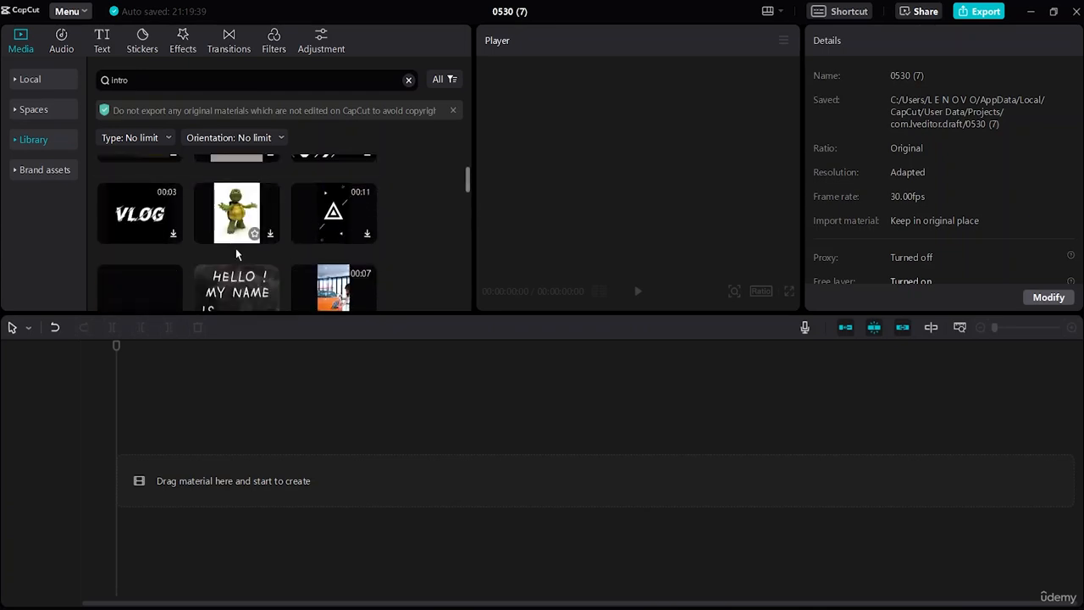
scroll(280, 246, up, 1)
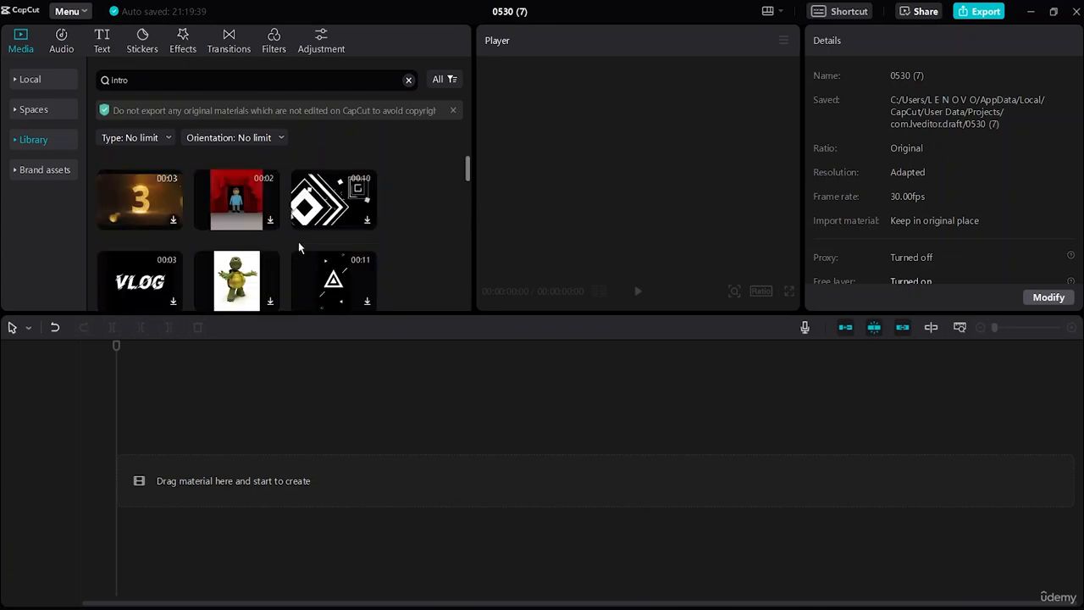
Step: Download and preview the golden 3-second countdown clip and place it at the start of the timeline
click(174, 221)
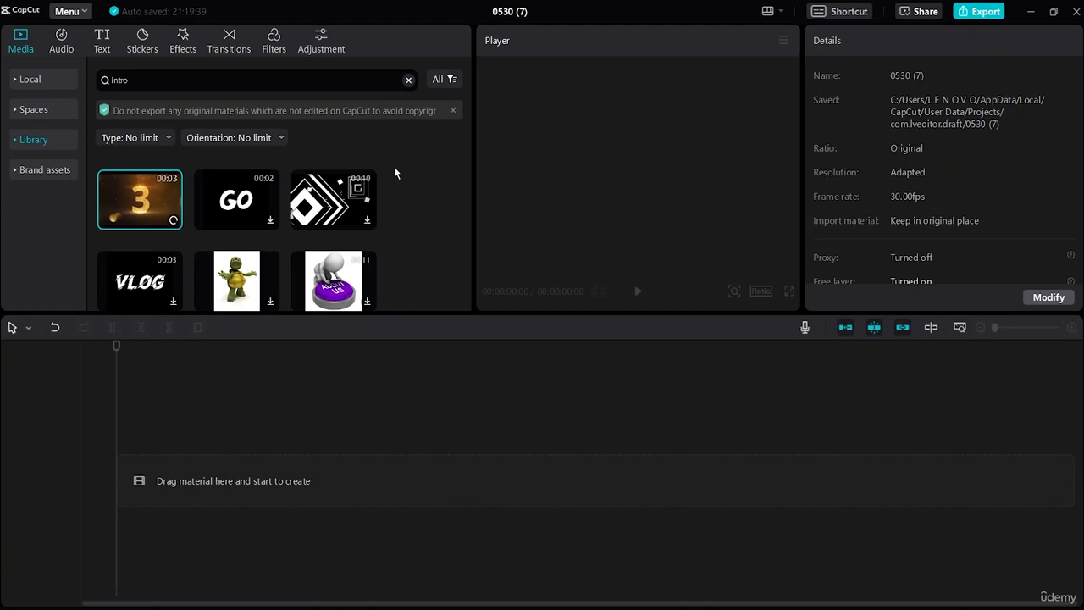
click(637, 291)
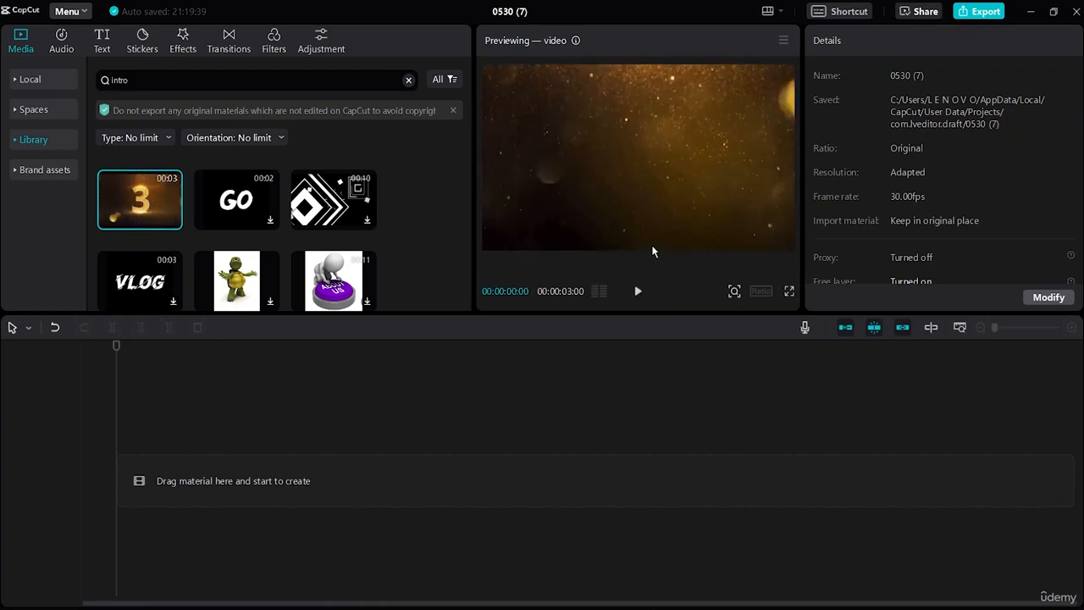
mouse_move(158, 217)
drag(131, 210, 114, 485)
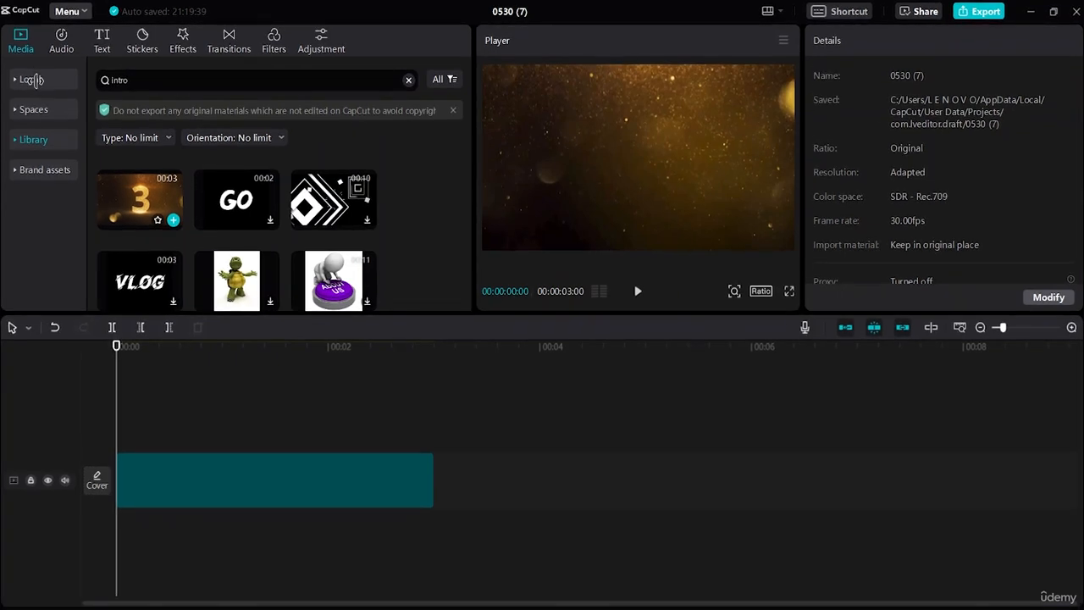
Step: Add the three local clips 5780290, 5780426 and 5780429 in that order after the countdown clip on the main track
click(32, 79)
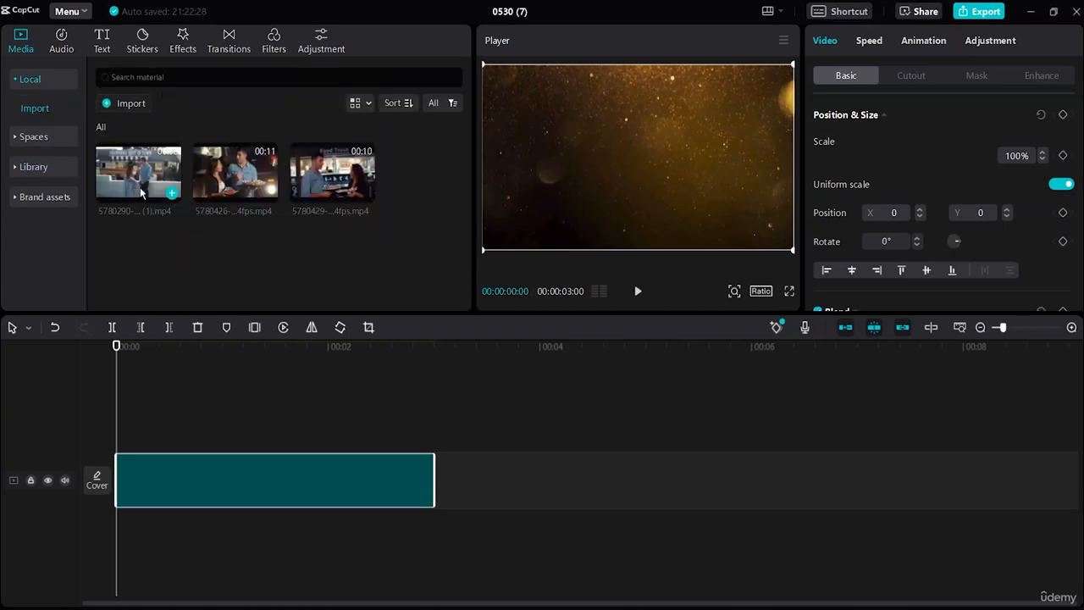
drag(139, 187, 437, 491)
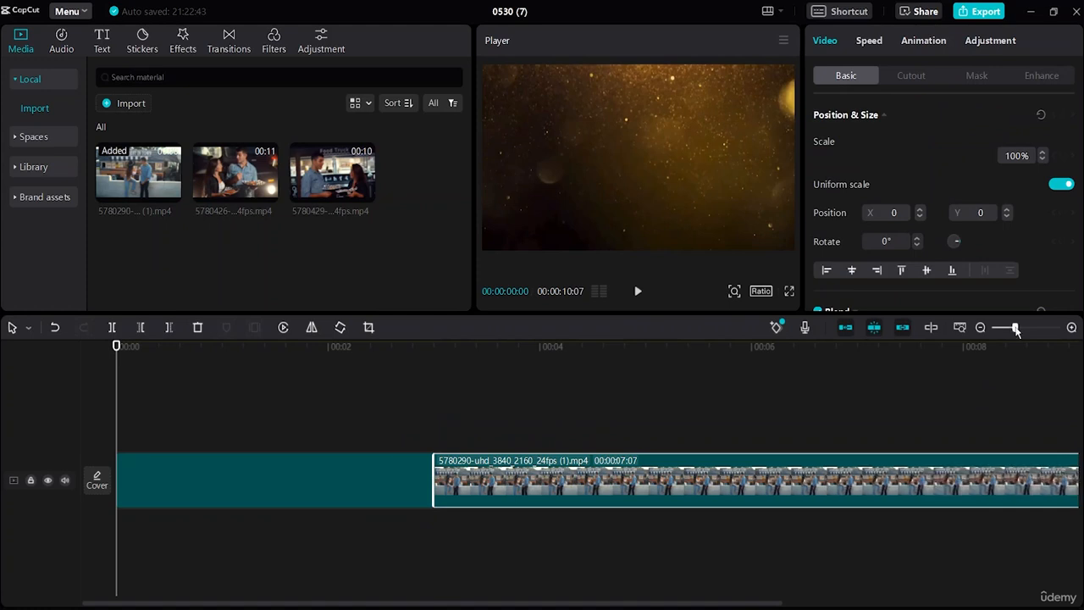
drag(1017, 330, 996, 329)
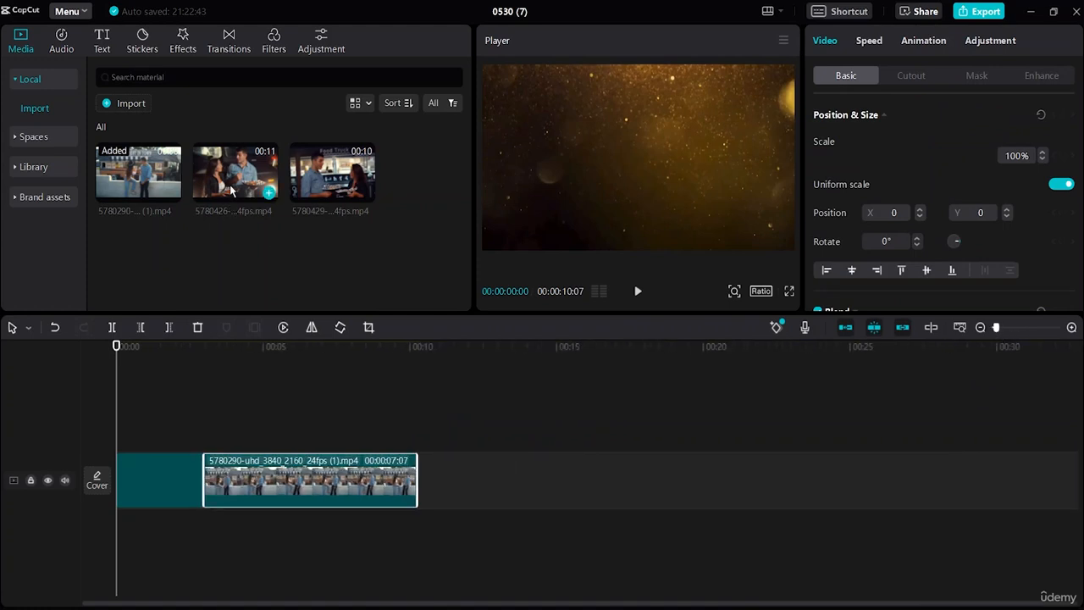
drag(231, 191, 452, 474)
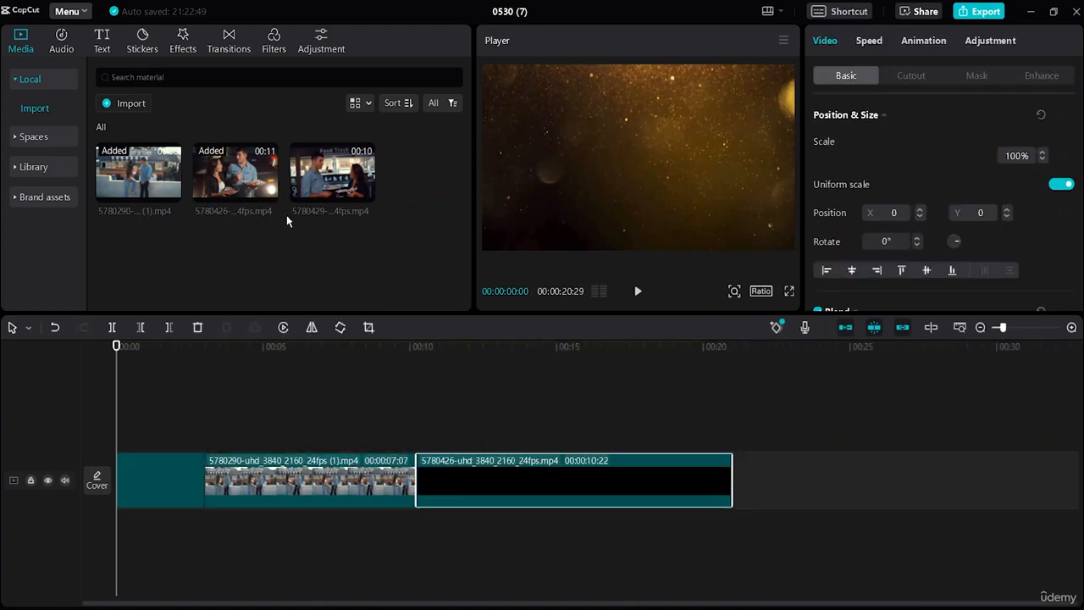
drag(331, 173, 743, 483)
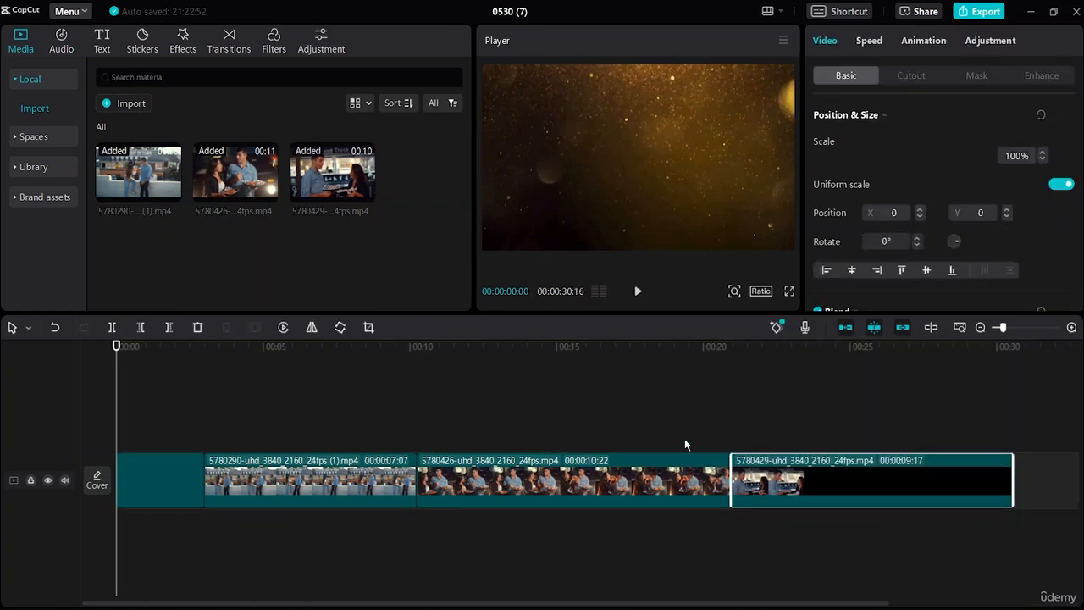
Step: Download the "The End" clip from the library and append it after the last clip on the timeline
click(694, 412)
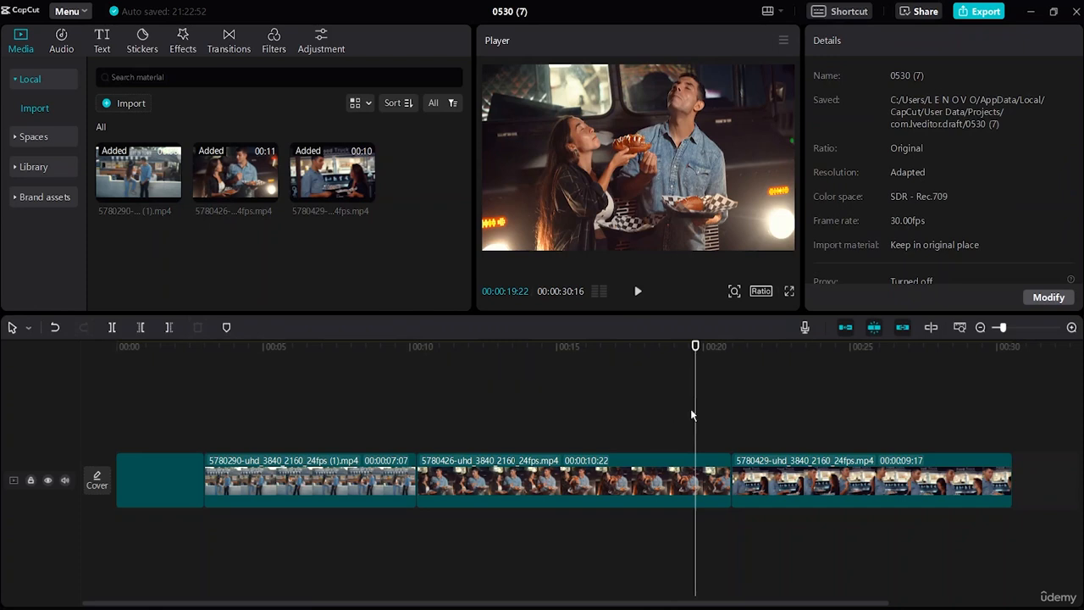
drag(699, 418, 1015, 447)
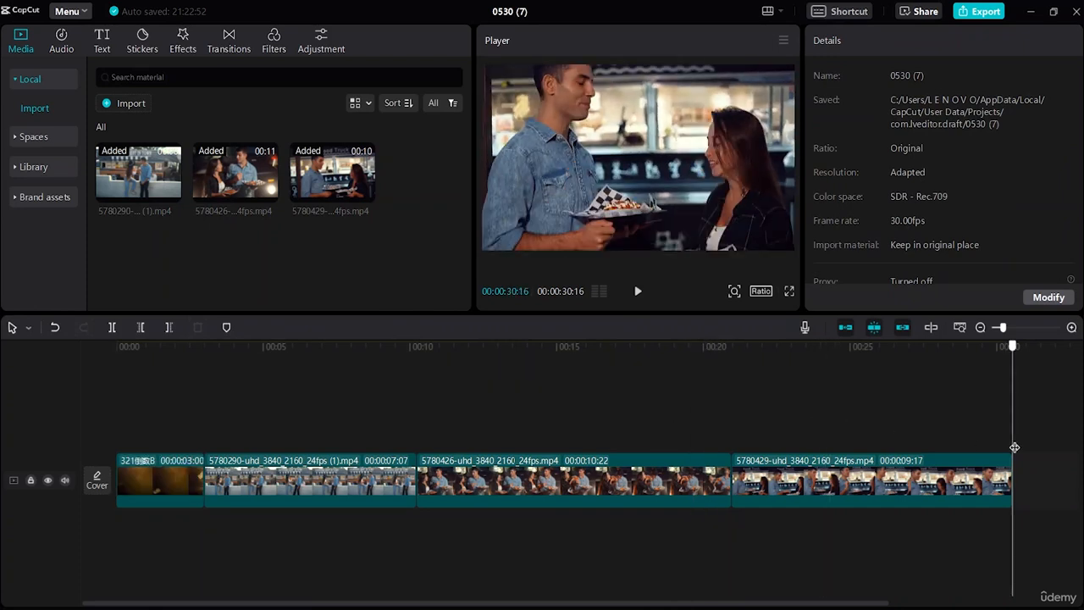
click(34, 168)
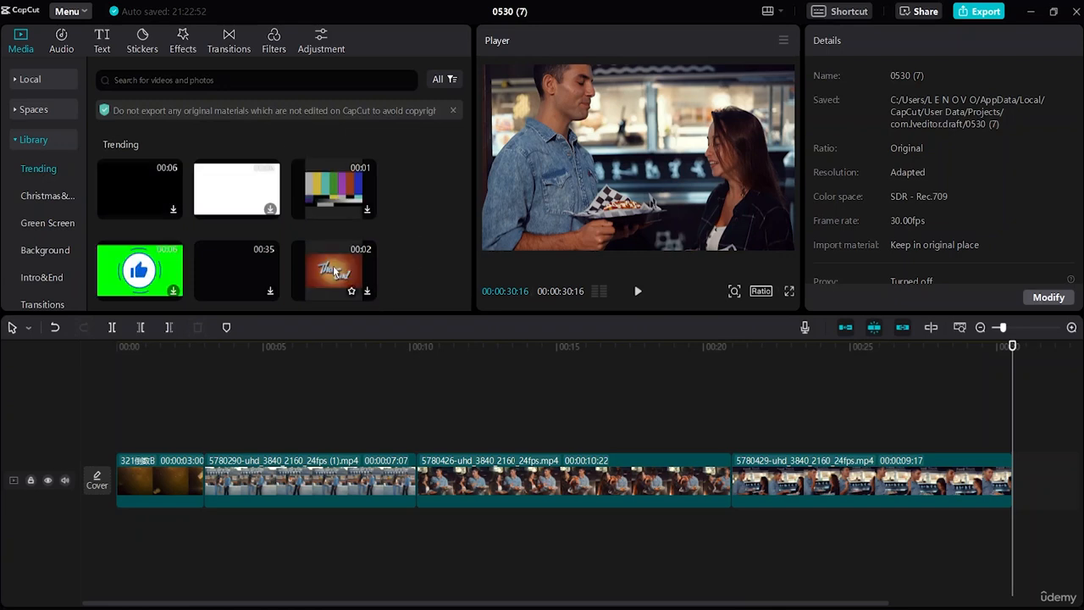
click(368, 292)
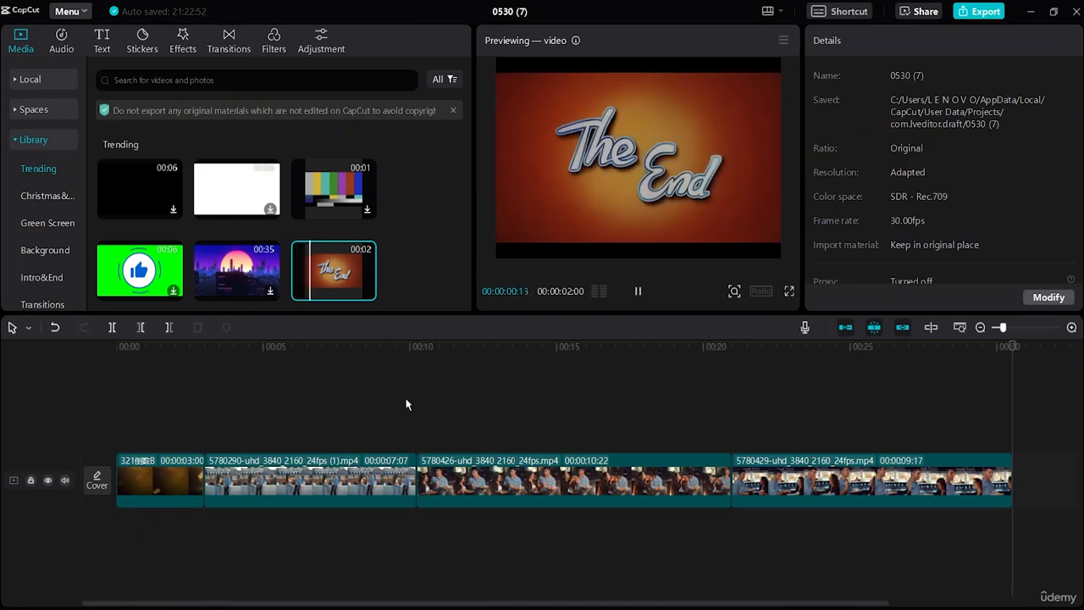
drag(337, 272, 1022, 480)
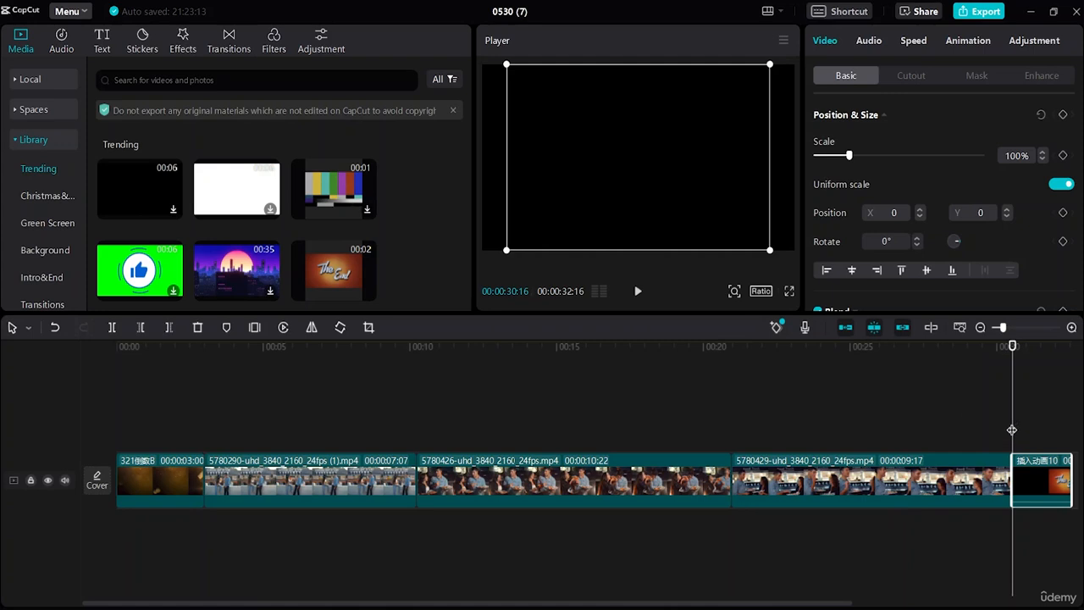
Step: Return the playhead to the start and give the project a customized resolution of 1280 x 720
drag(1013, 430, 906, 432)
drag(669, 456, 62, 486)
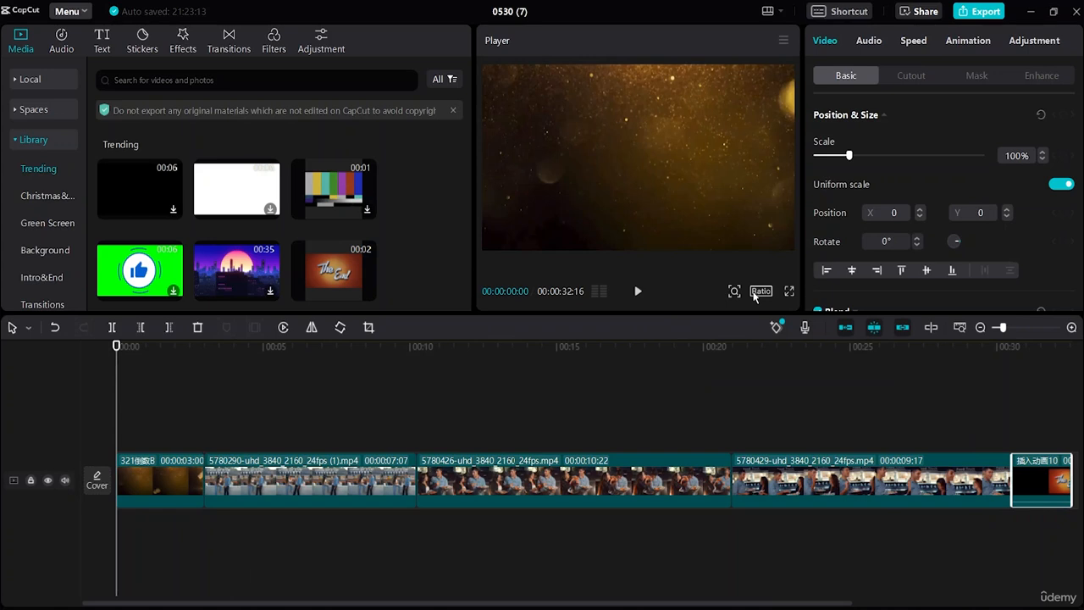
click(168, 471)
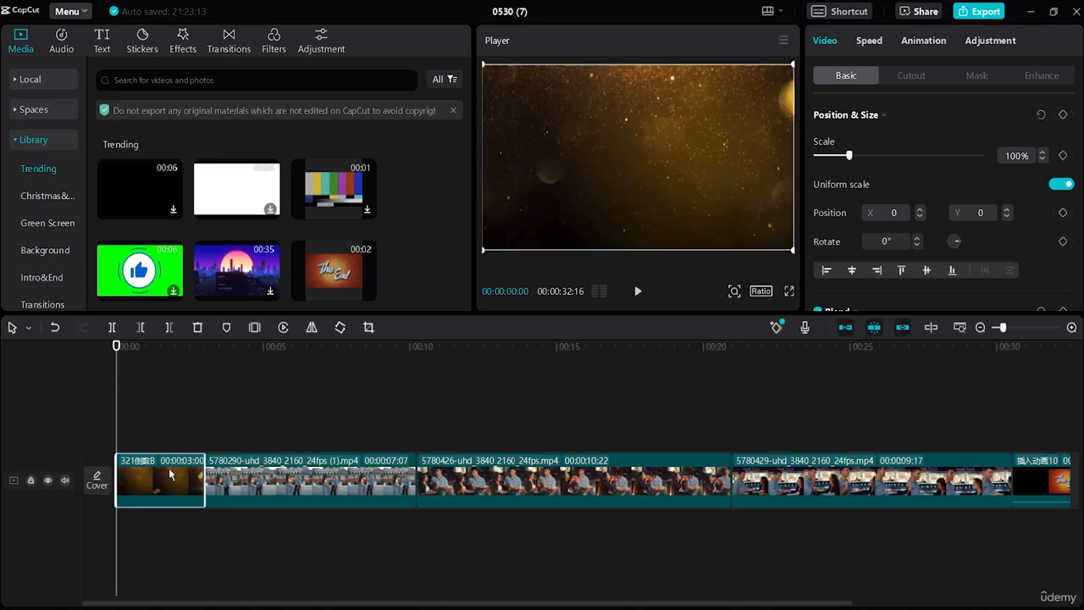
click(769, 290)
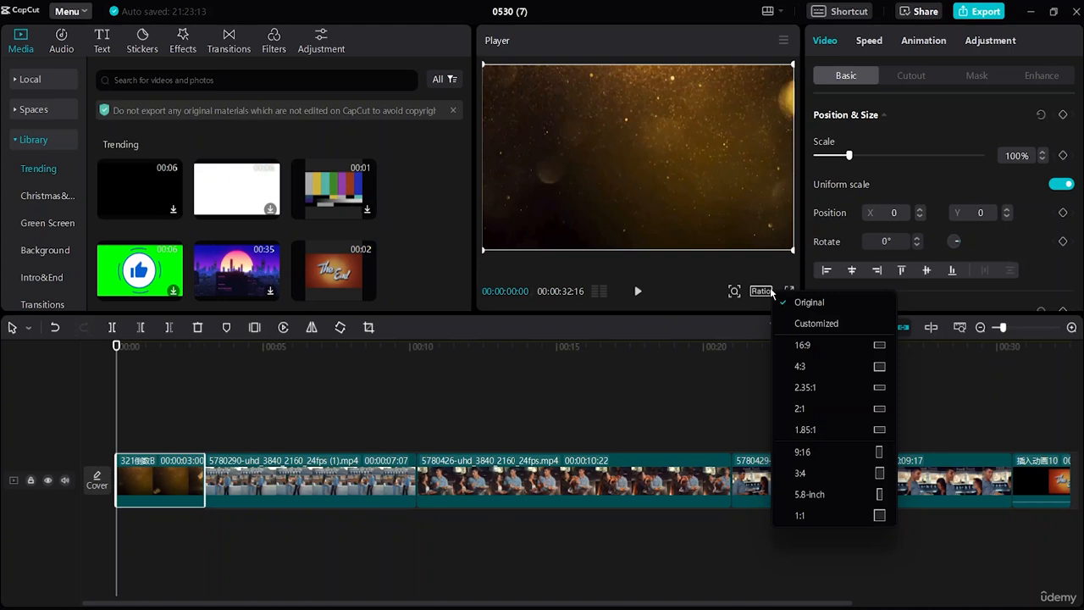
click(816, 324)
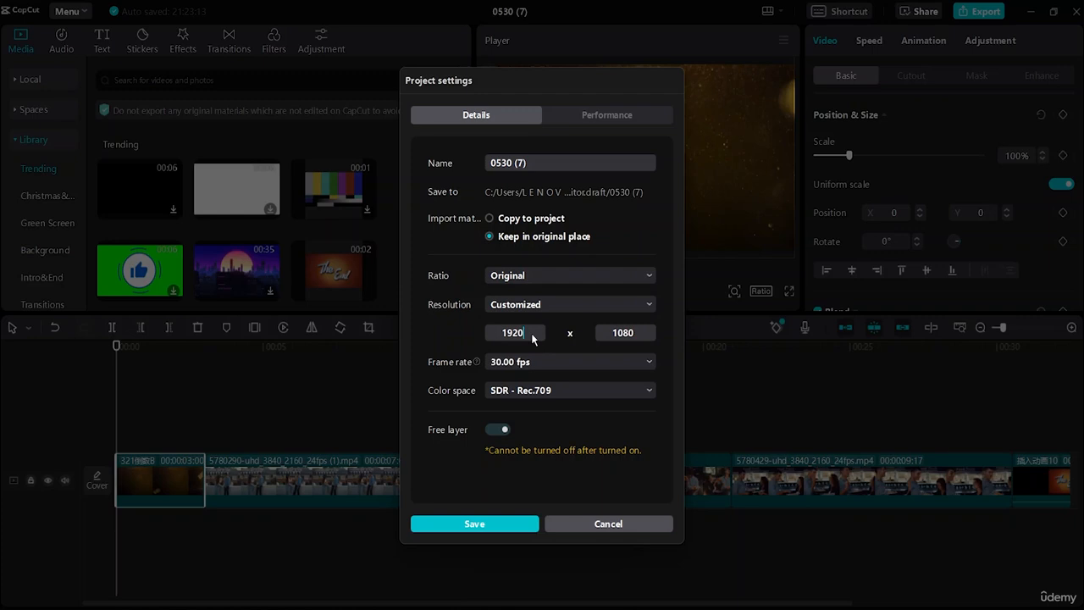
key(BackSpace)
key(BackSpace)
text(80)
click(632, 335)
key(BackSpace)
key(BackSpace)
key(BackSpace)
key(BackSpace)
key(BackSpace)
key(BackSpace)
key(BackSpace)
key(BackSpace)
key(BackSpace)
key(BackSpace)
Step: Rename the project as "facebook" and save the project settings
text(facebook)
click(474, 523)
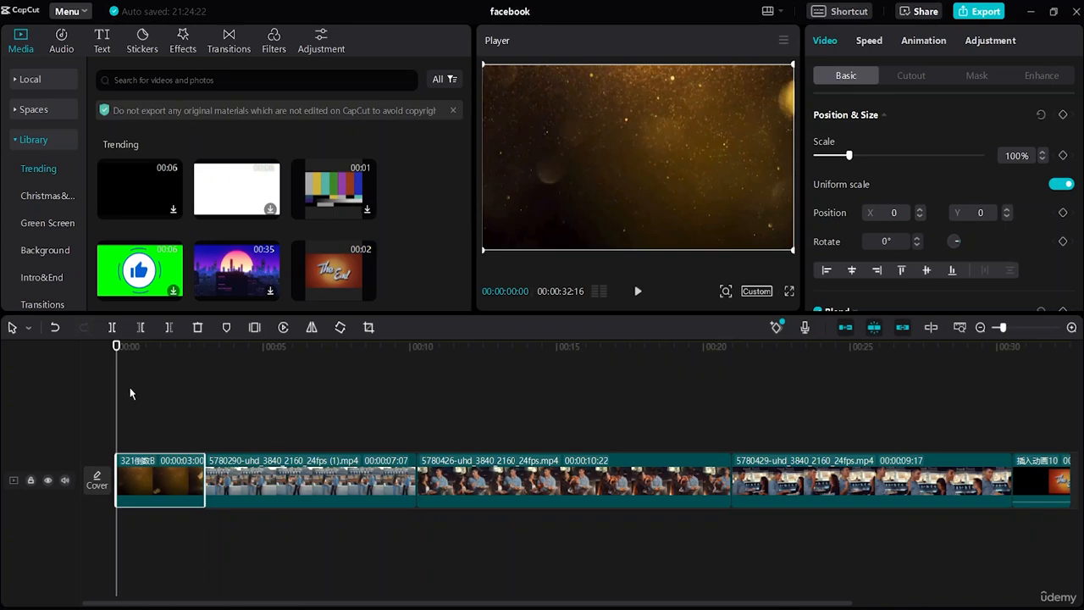
Step: Play the beginning and end of the sequence to check the countdown intro and the "The End" outro
click(638, 290)
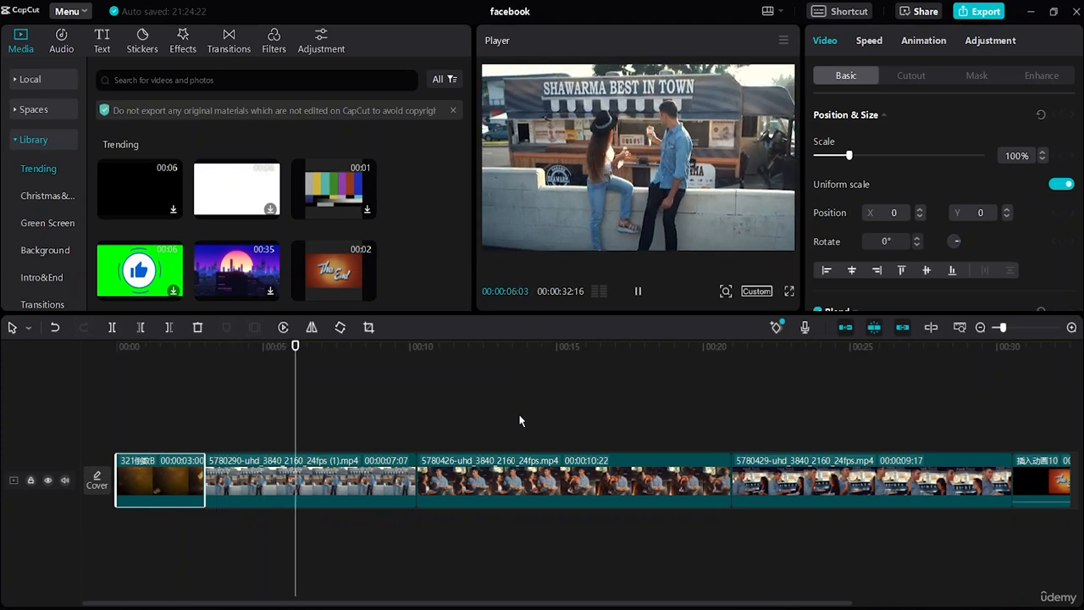
click(1029, 498)
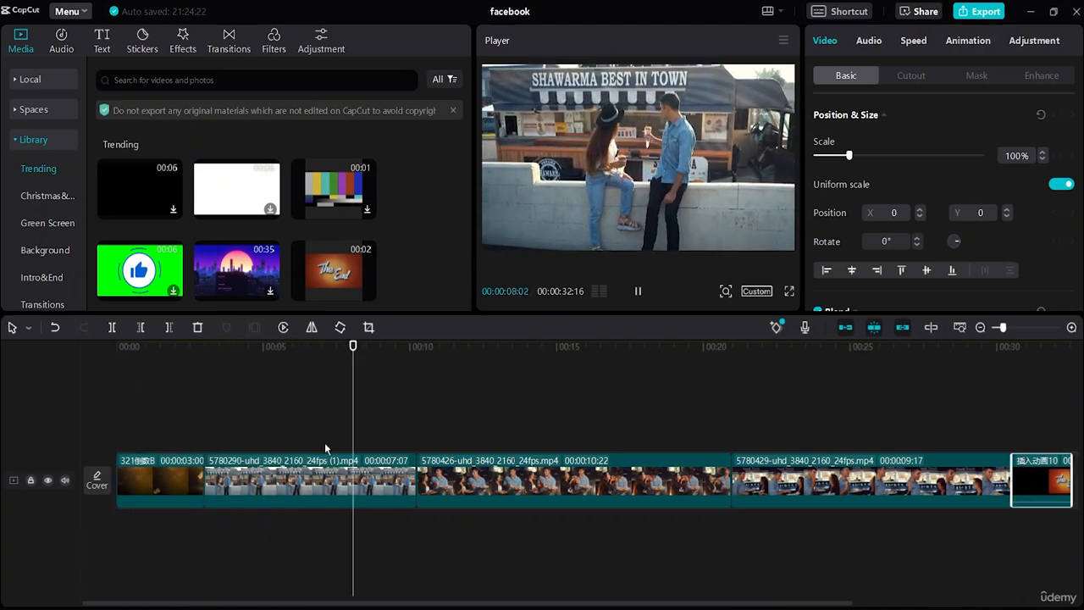
click(1038, 399)
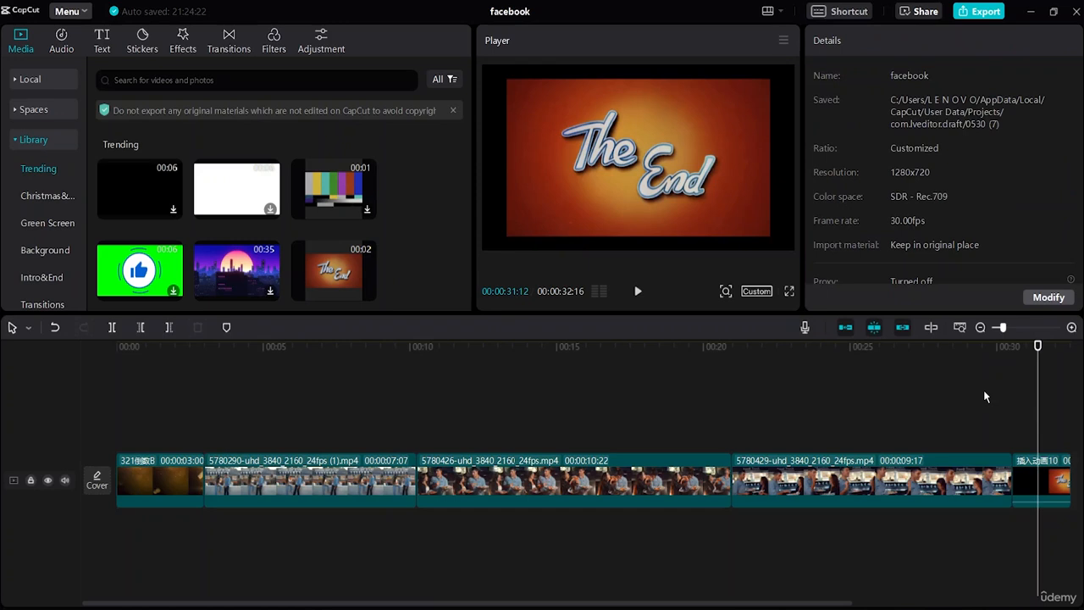
click(984, 392)
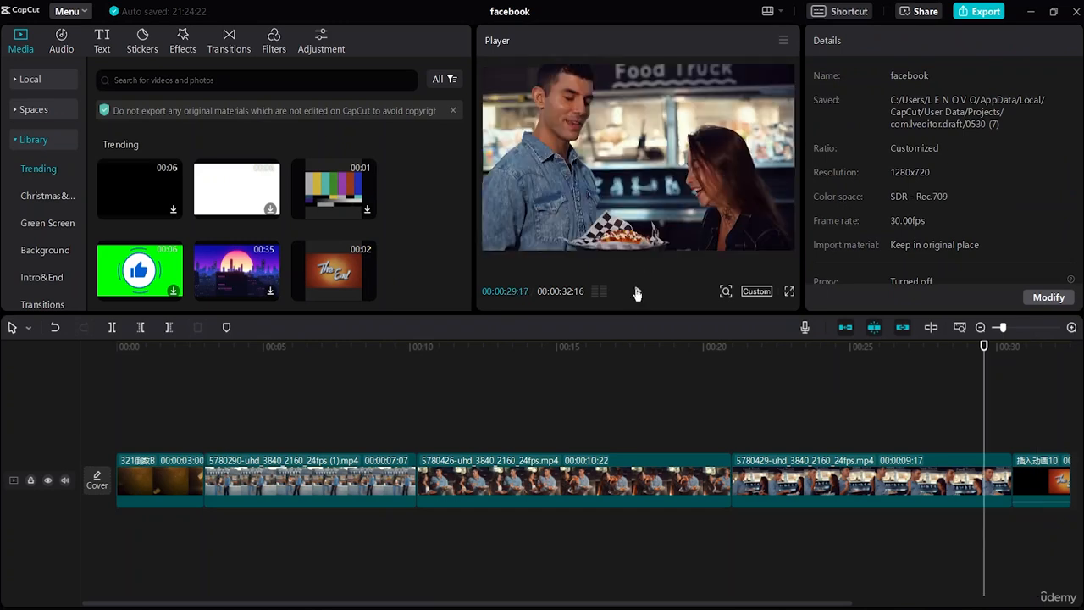
click(637, 293)
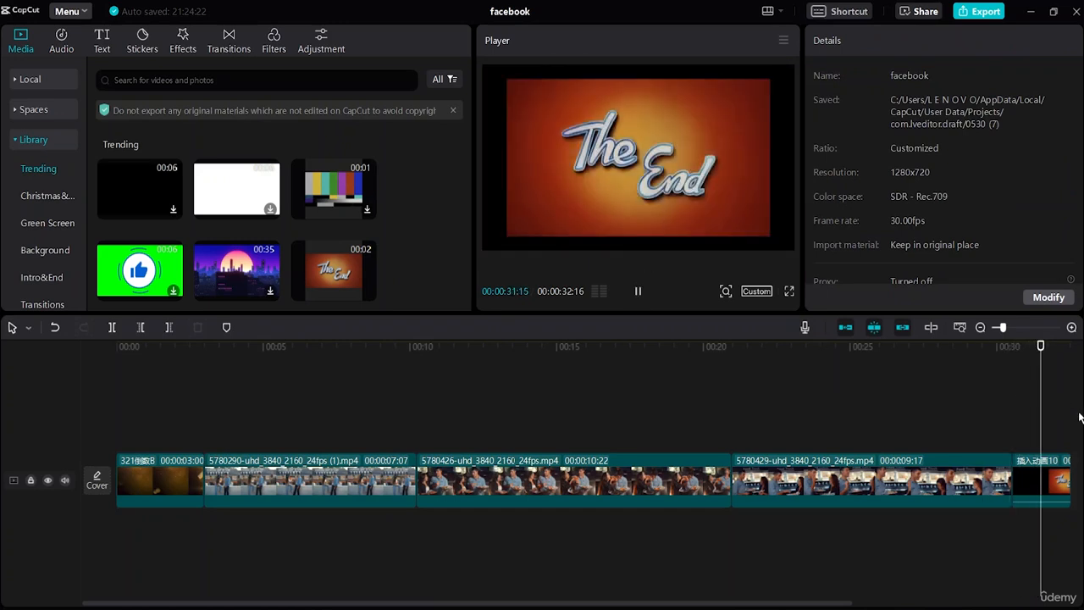
click(135, 393)
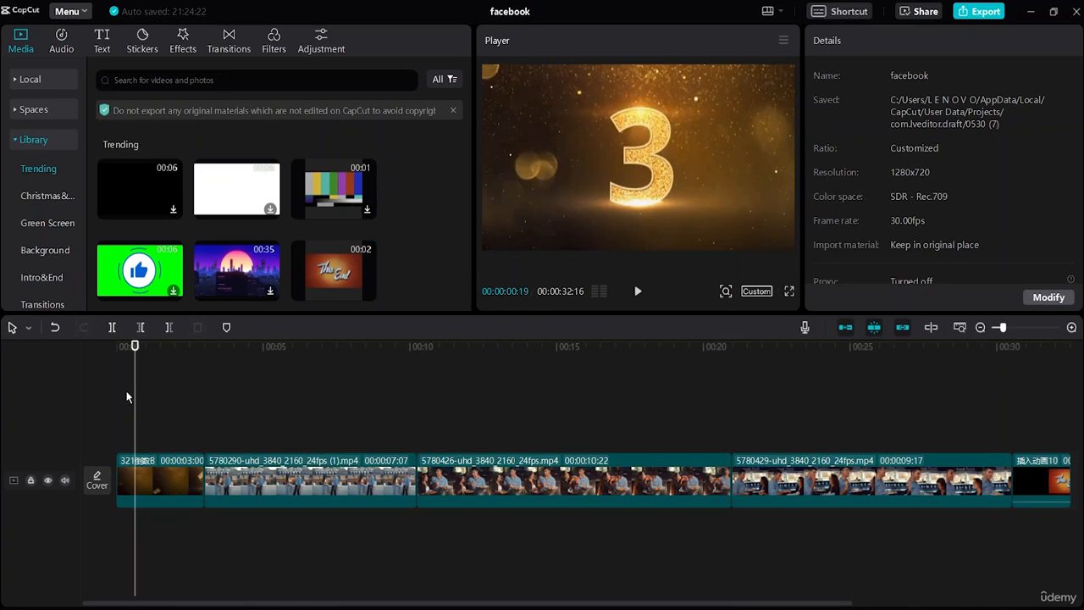
click(123, 390)
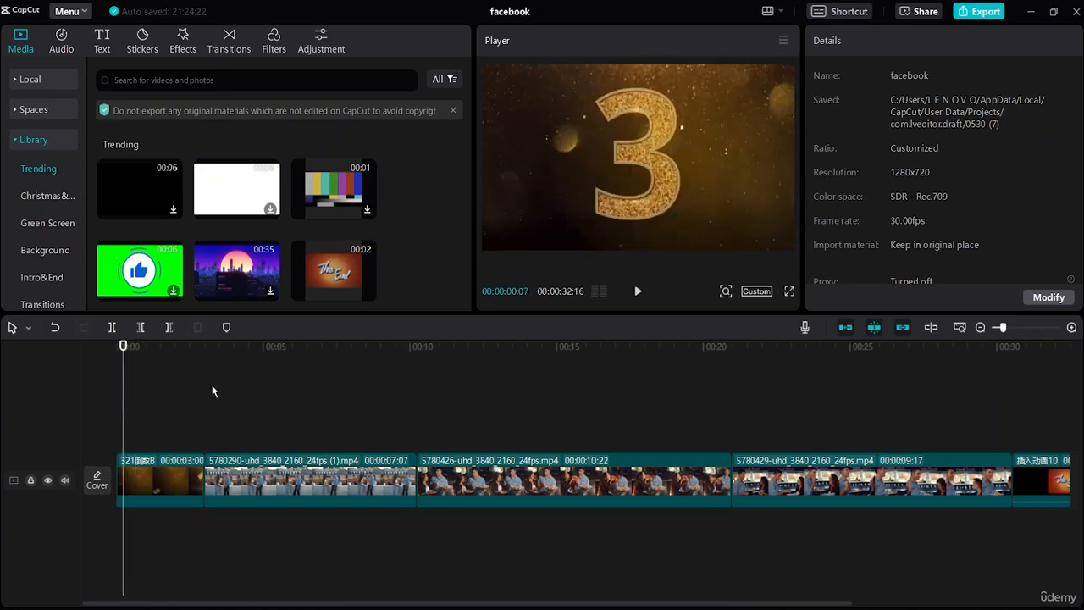
Step: Place the playhead at the cut between the countdown and the first food truck clip and preview the White smoke transition
click(206, 457)
click(204, 452)
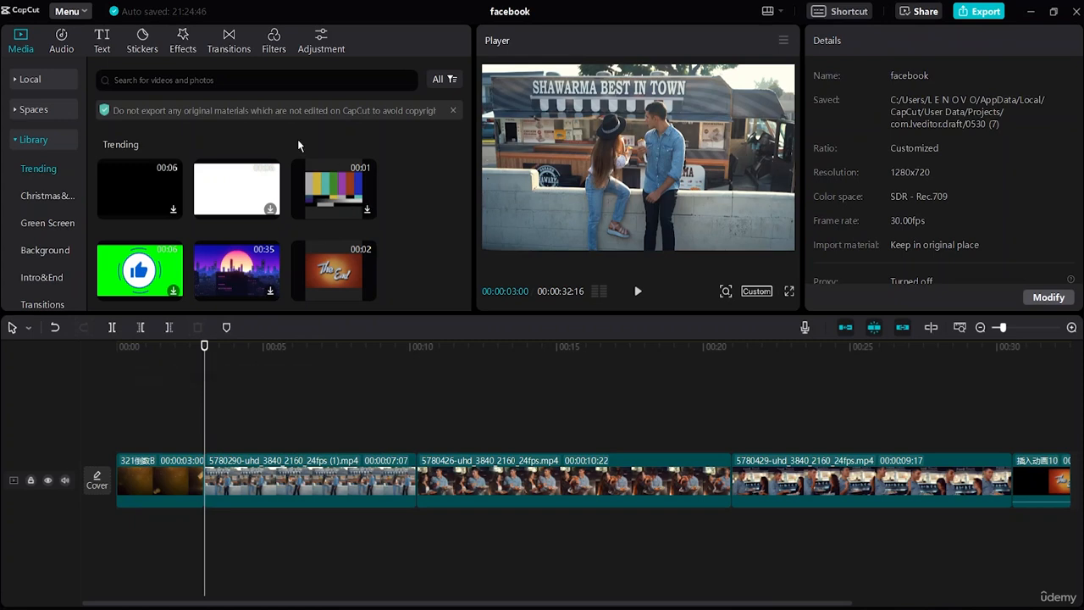
click(230, 50)
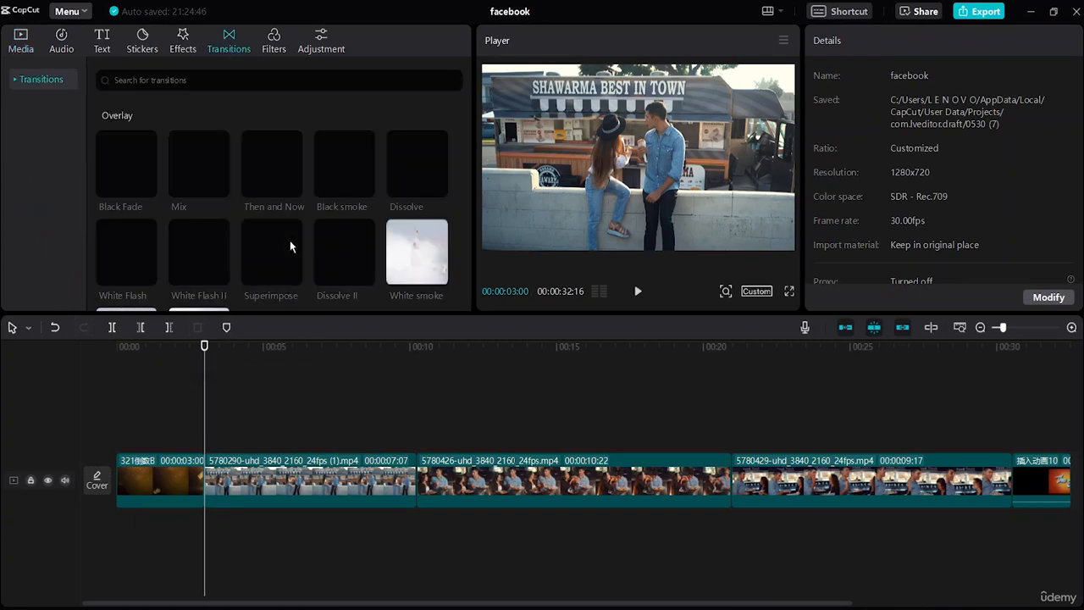
mouse_move(422, 260)
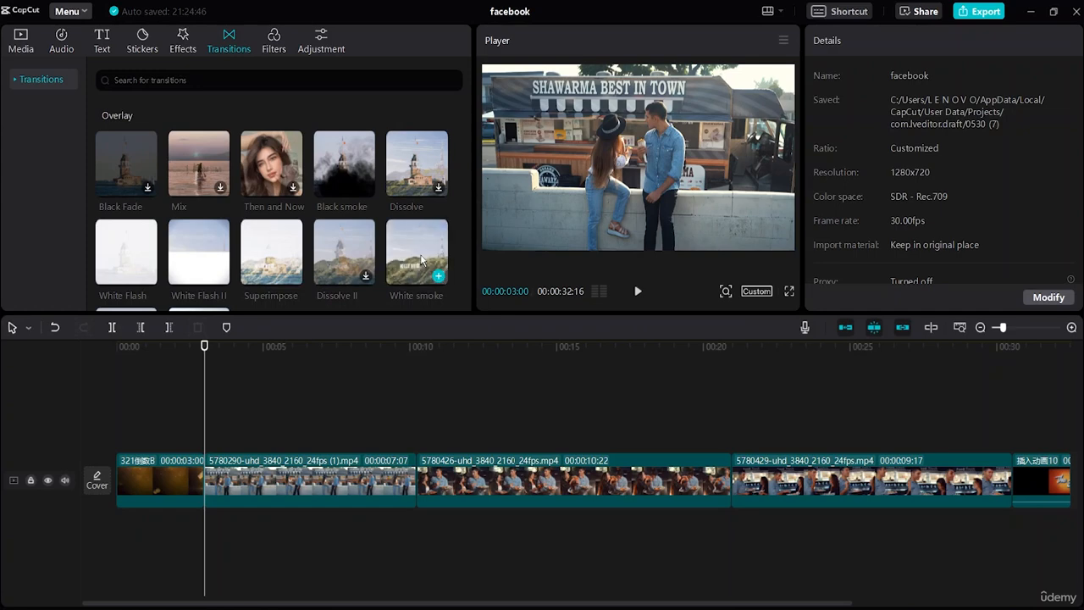
click(421, 257)
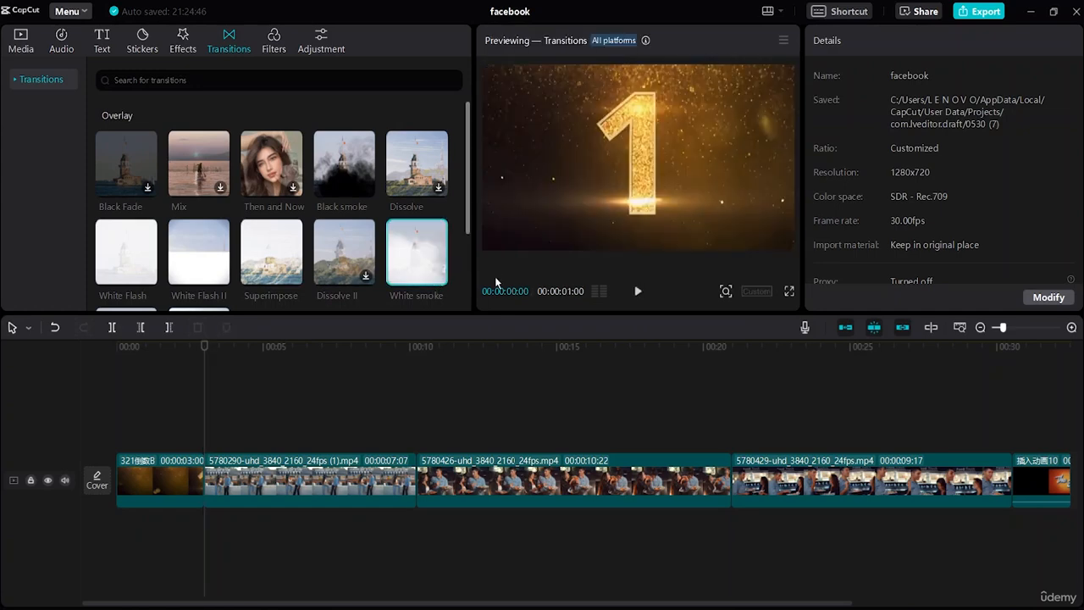
Step: Add a transition after the countdown and Superimpose between the first two food truck clips, accepting duplicate frames without further reminders
click(416, 432)
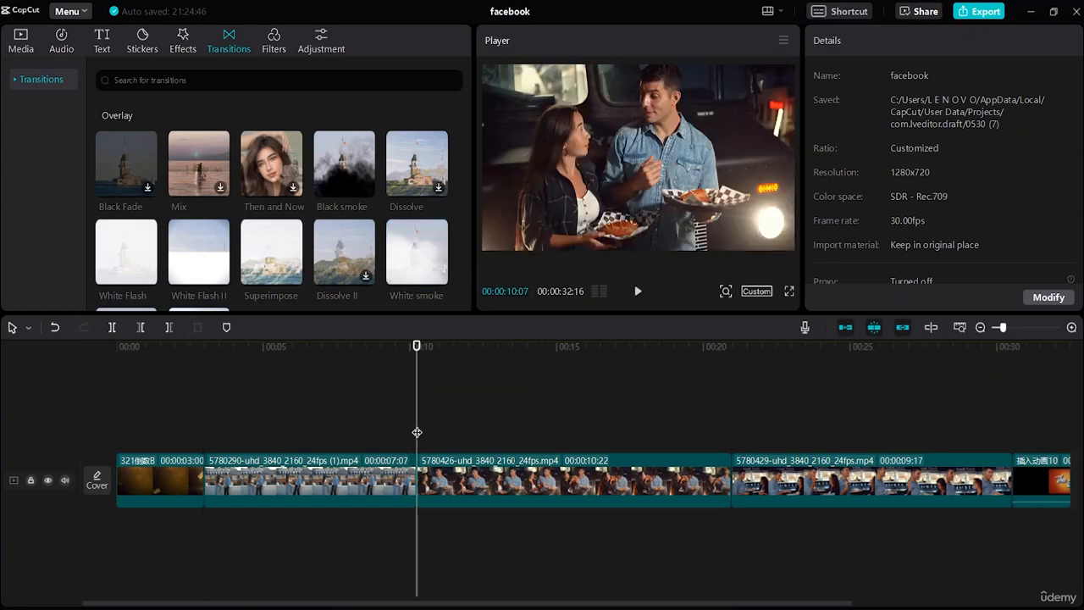
scroll(330, 220, down, 1)
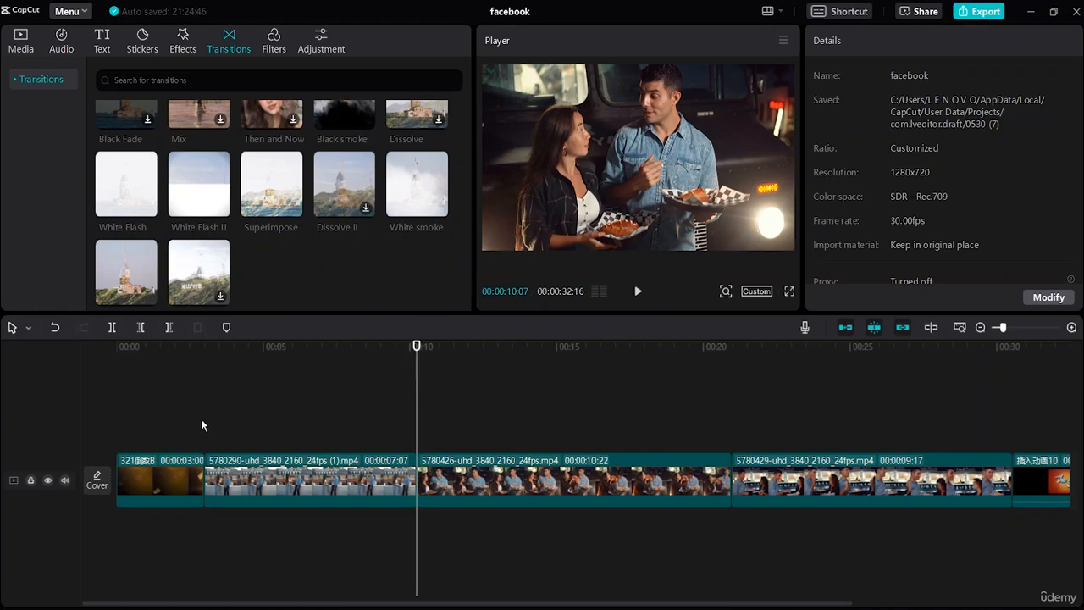
scroll(271, 246, up, 1)
mouse_move(271, 252)
mouse_down()
mouse_move(382, 367)
mouse_move(423, 472)
mouse_move(415, 477)
mouse_up()
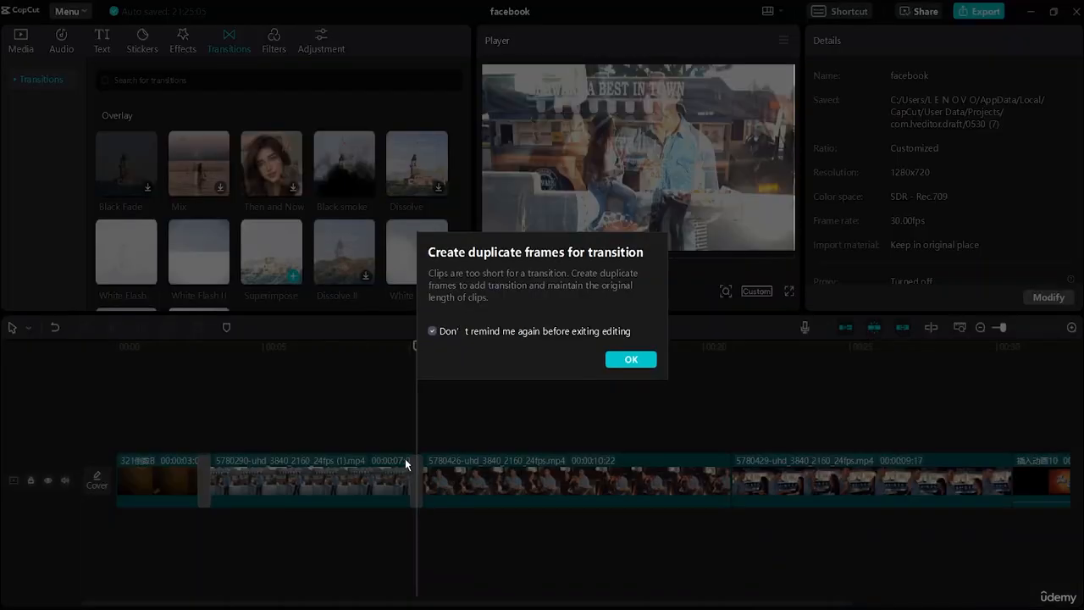
click(630, 359)
click(510, 406)
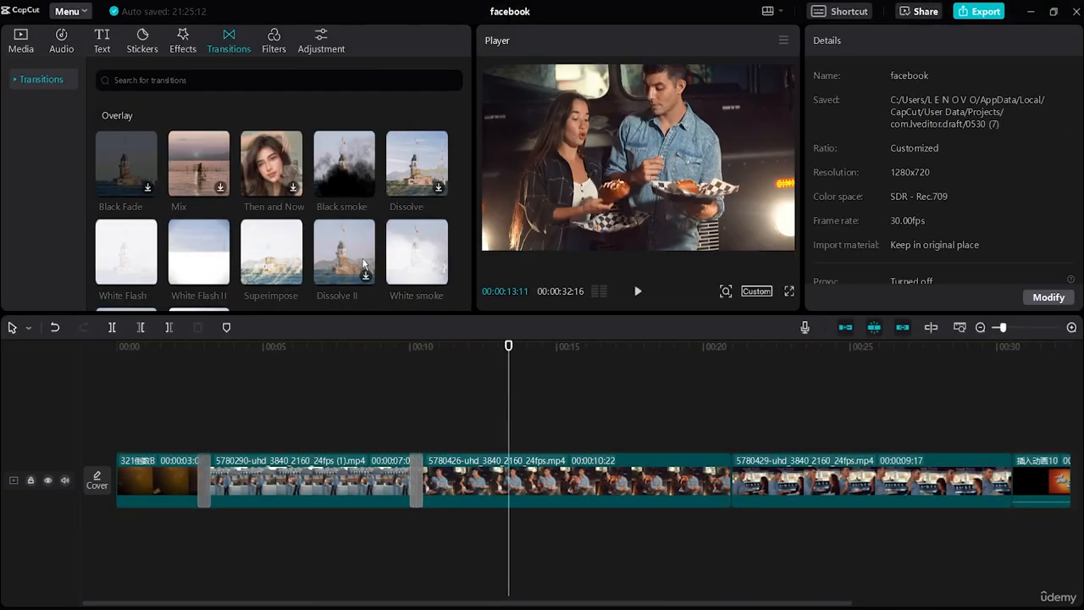
Step: Add the Gradient Wipe transition between the second and third food truck clips
scroll(364, 264, down, 2)
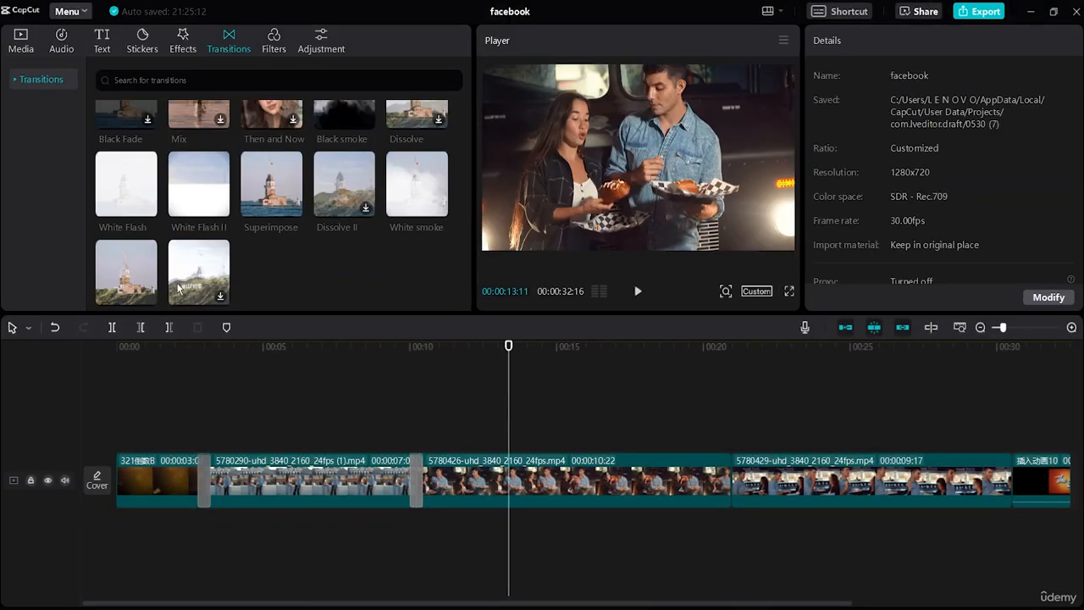
mouse_move(137, 283)
mouse_down()
mouse_move(636, 469)
mouse_move(728, 491)
mouse_up()
click(728, 484)
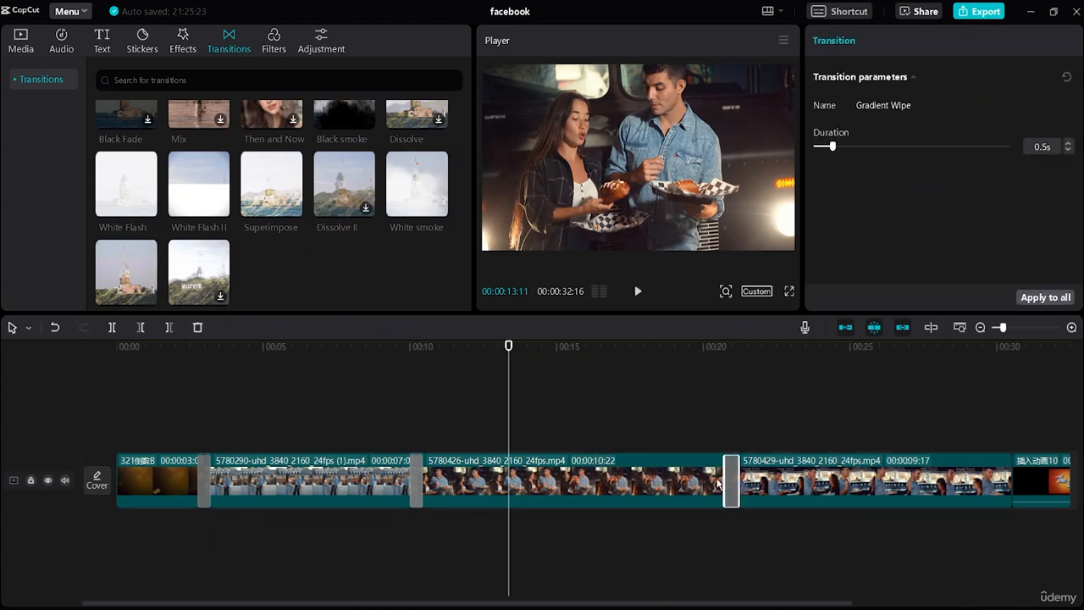
Step: Add the White Flash II transition between the last food truck clip and the "The End" outro
click(590, 599)
drag(598, 603, 680, 602)
scroll(343, 298, up, 2)
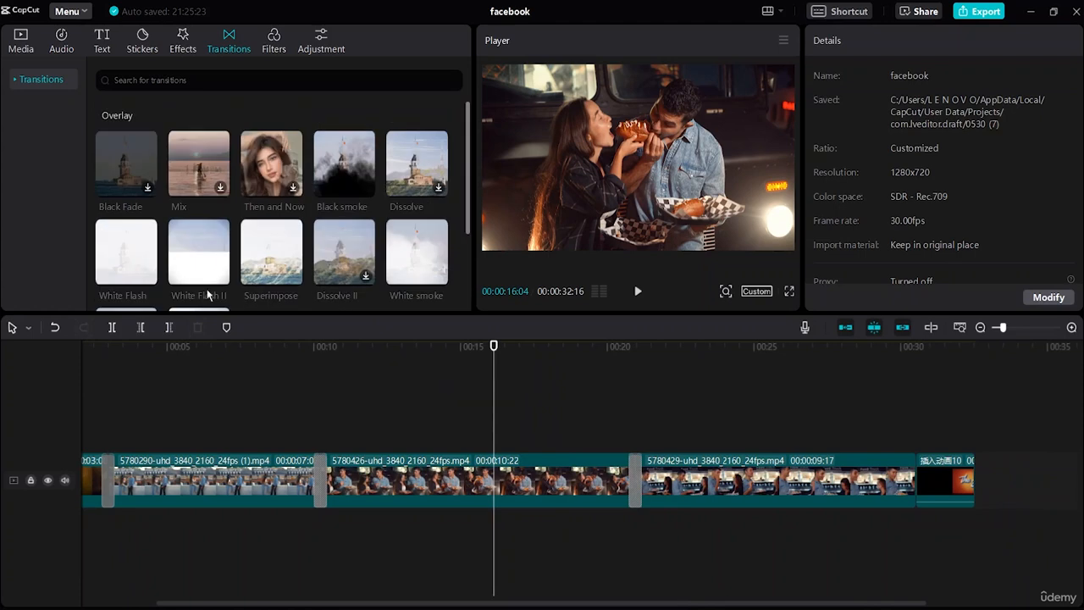
mouse_move(203, 260)
mouse_down()
mouse_move(673, 486)
mouse_move(757, 498)
mouse_move(918, 484)
mouse_up()
click(839, 553)
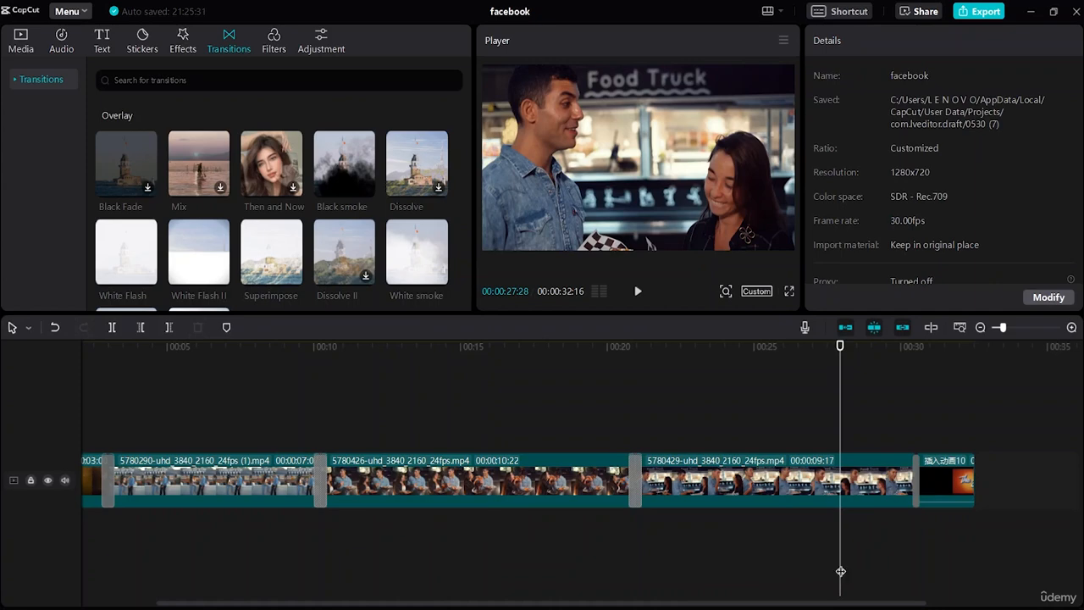
Step: Play the sequence from the start to check the transitions between clips, and return the playhead to the beginning
drag(840, 570, 42, 538)
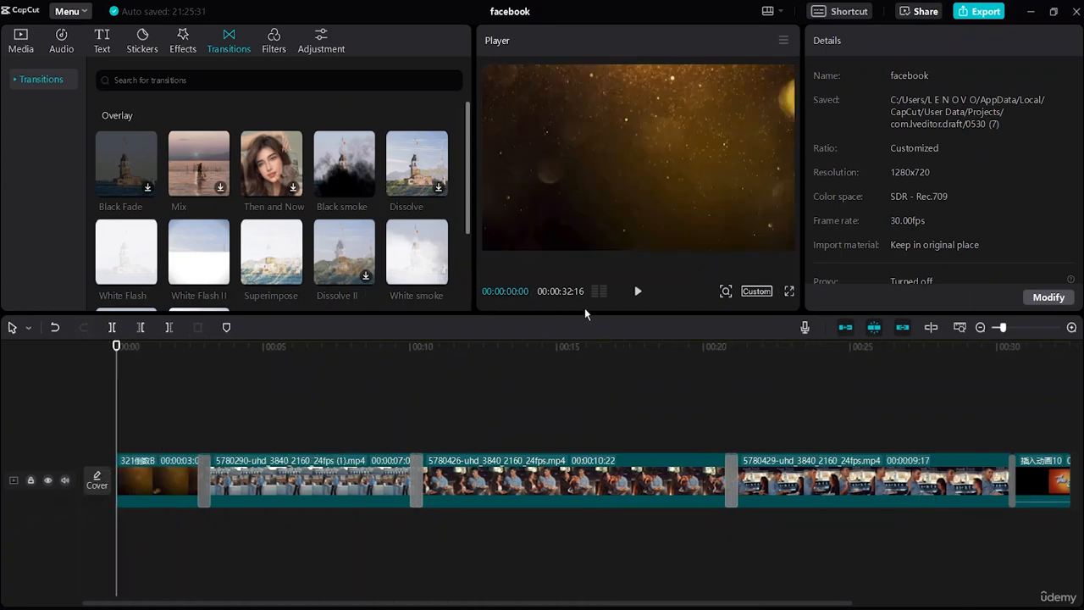
click(638, 290)
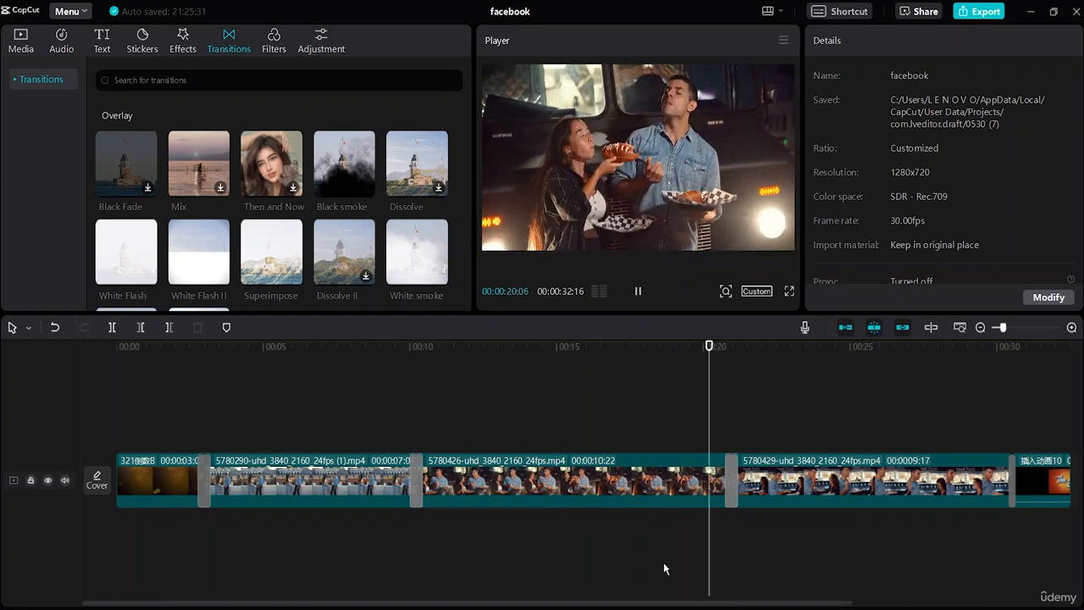
click(639, 292)
drag(796, 390, 45, 457)
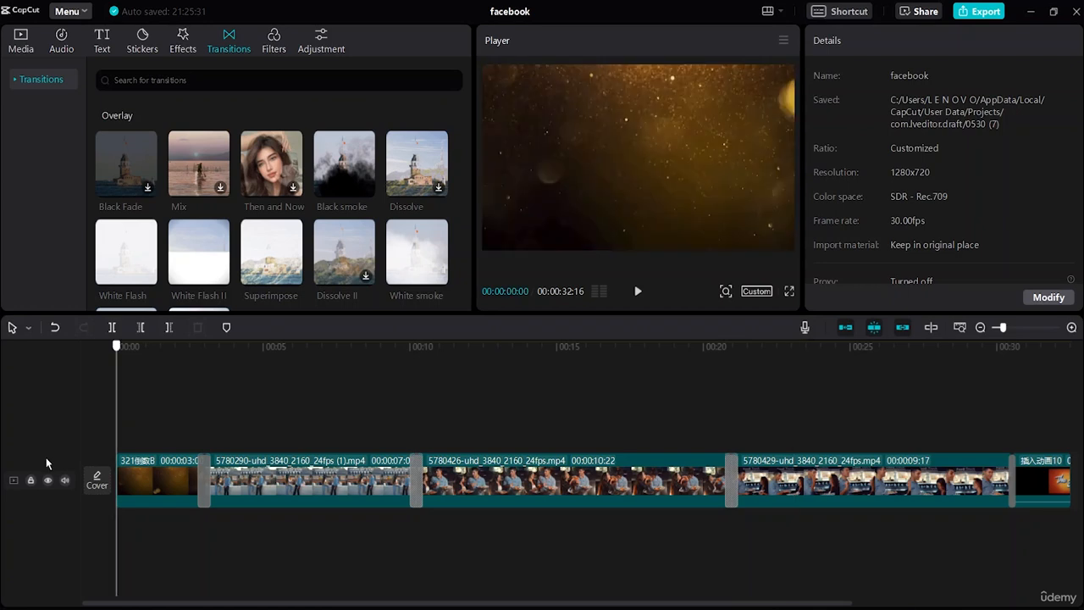
Step: Download the Diamond Zoom video effect and place it as a short effect above the first food truck clip
click(179, 44)
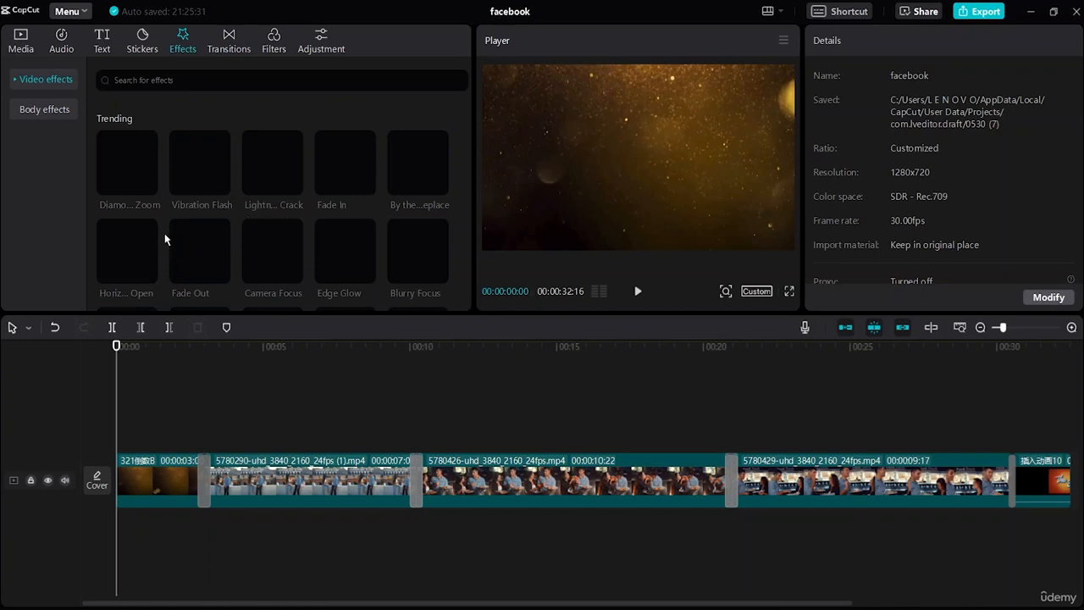
mouse_move(349, 230)
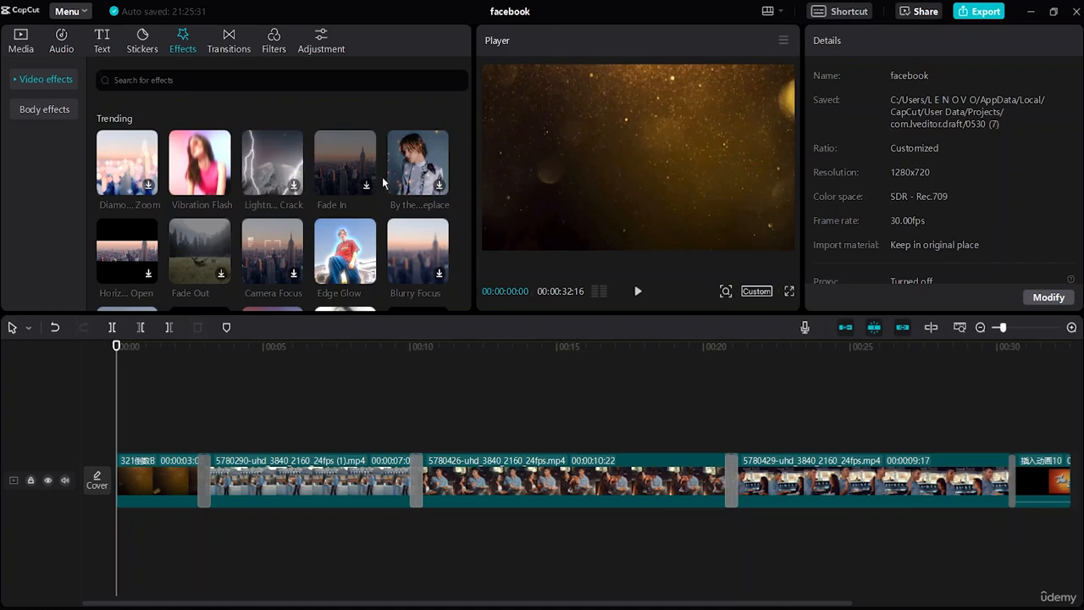
click(149, 186)
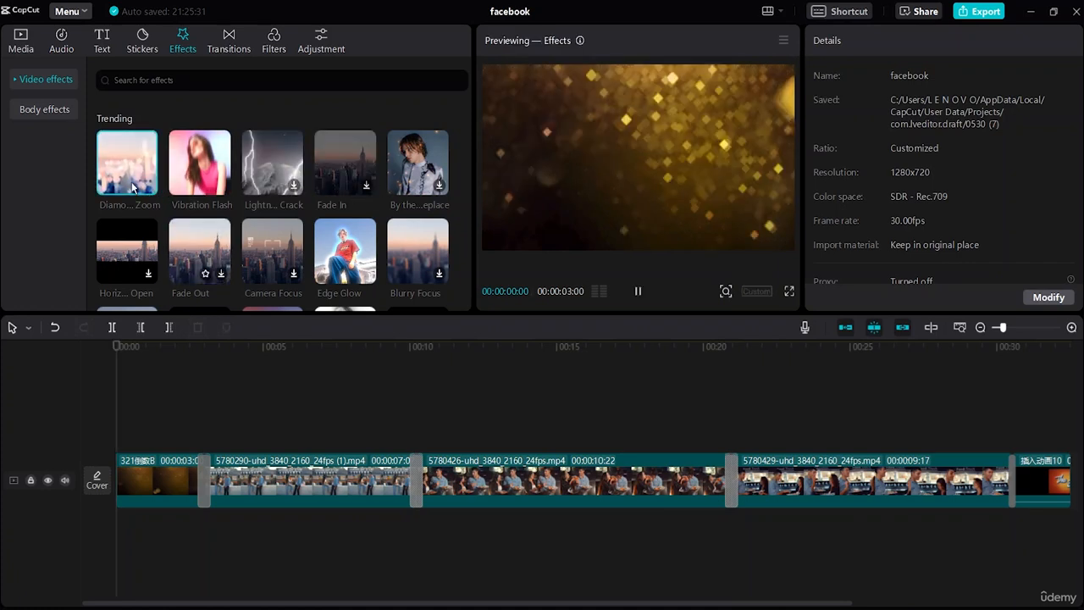
drag(132, 186, 244, 450)
click(168, 441)
click(325, 387)
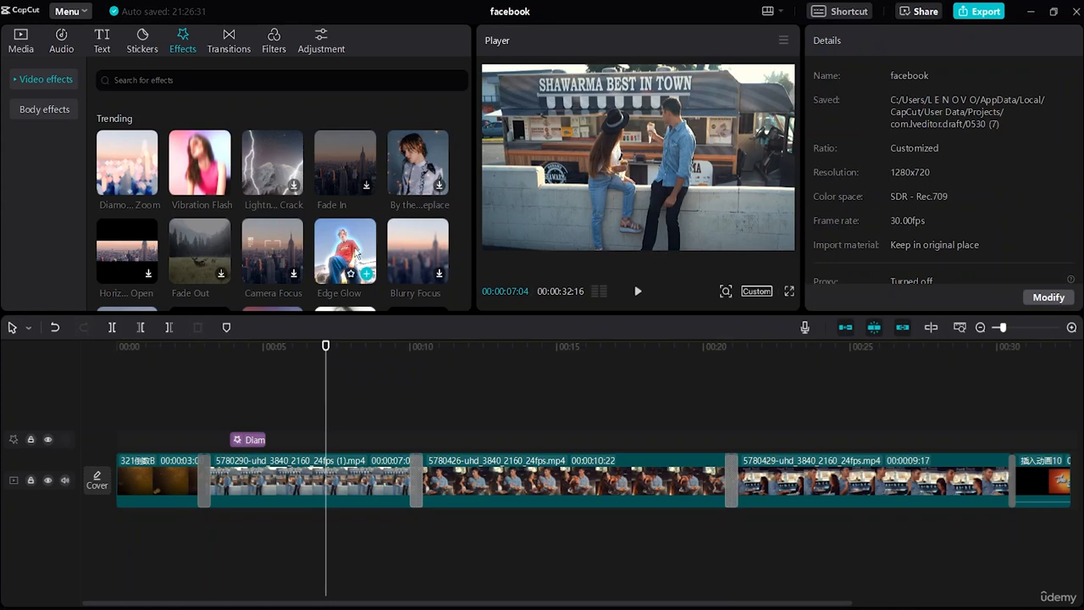
Step: Add the Edge Glow effect above the second food truck clip, extend it to that clip's end, and check a frame inside it
drag(355, 252, 432, 438)
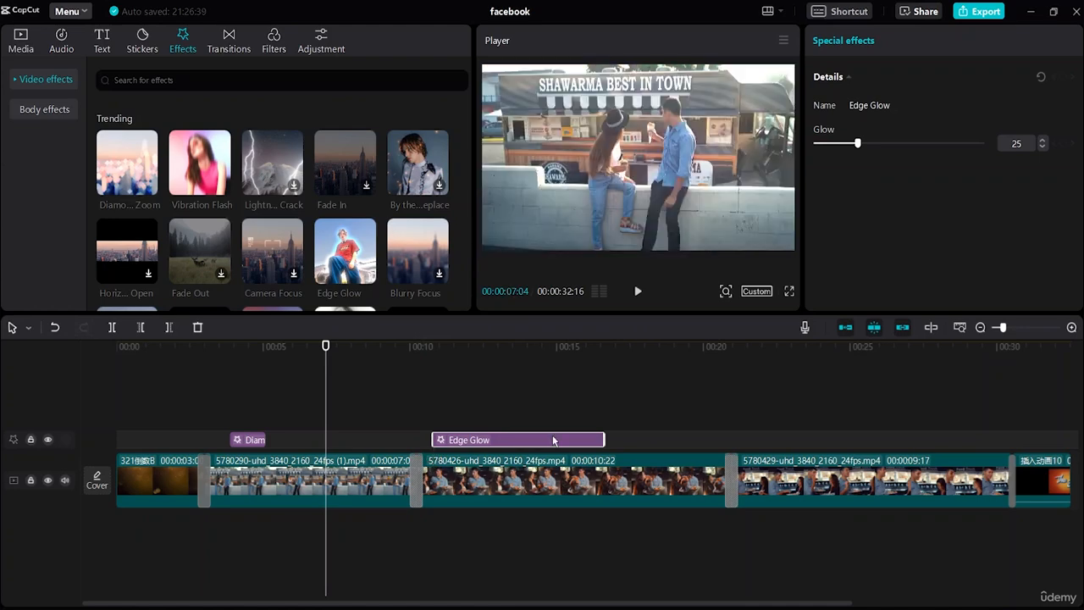
drag(604, 439, 725, 440)
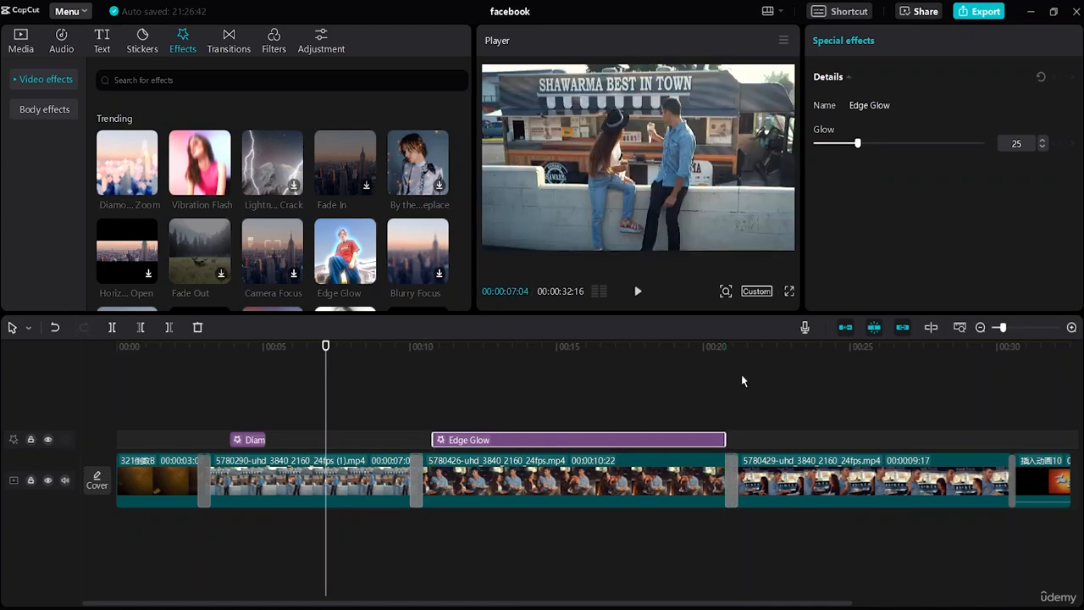
click(582, 478)
click(563, 373)
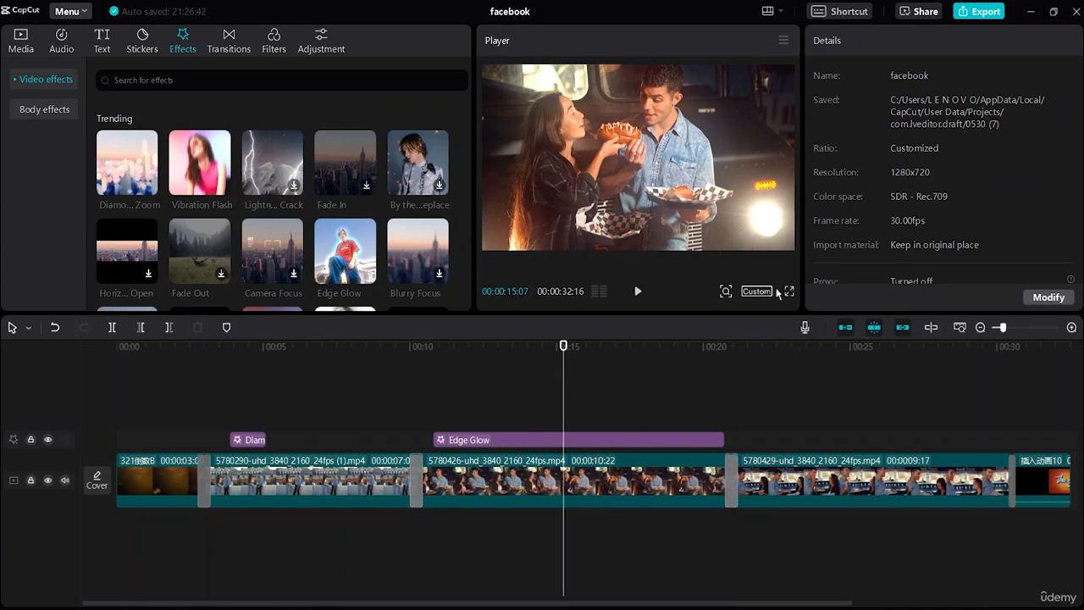
Step: Add the Vibration Flash effect above the third food truck clip and trim it to about the clip's last 3 seconds
drag(660, 603, 820, 603)
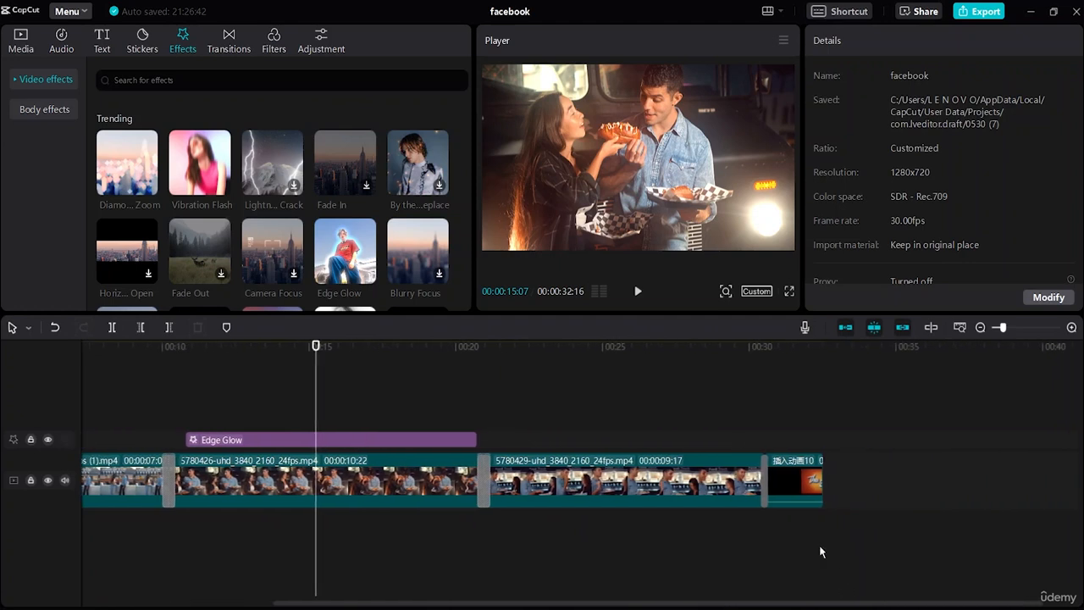
scroll(368, 234, down, 5)
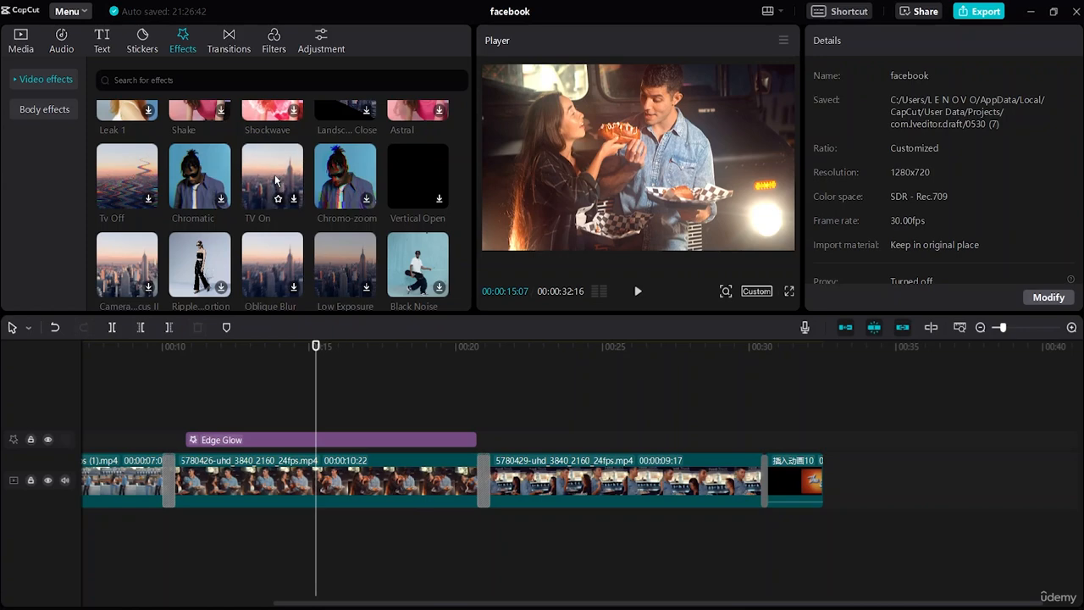
scroll(276, 180, up, 5)
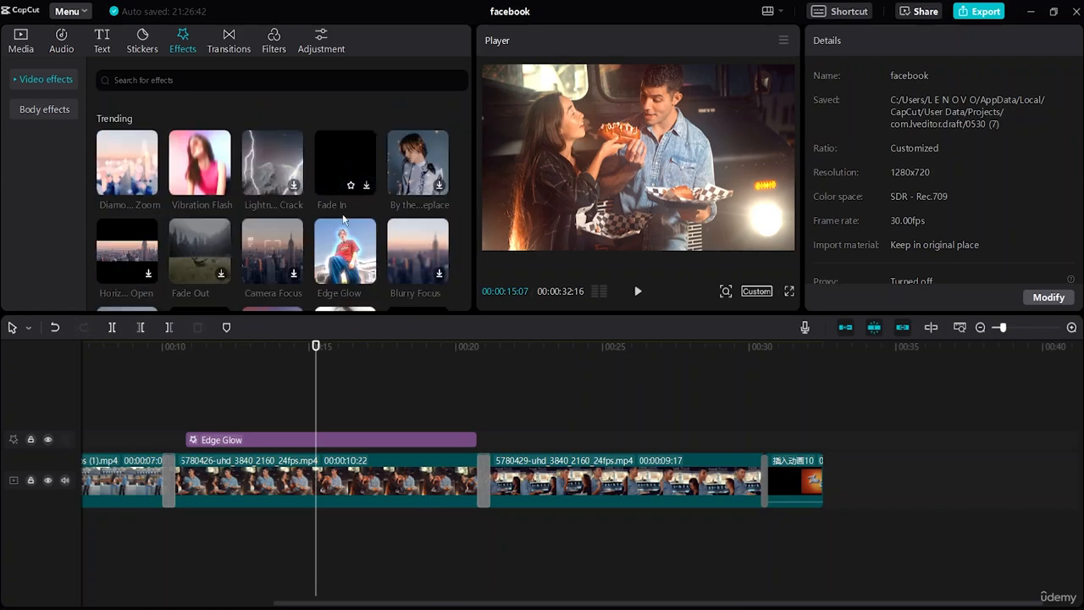
drag(200, 165, 754, 436)
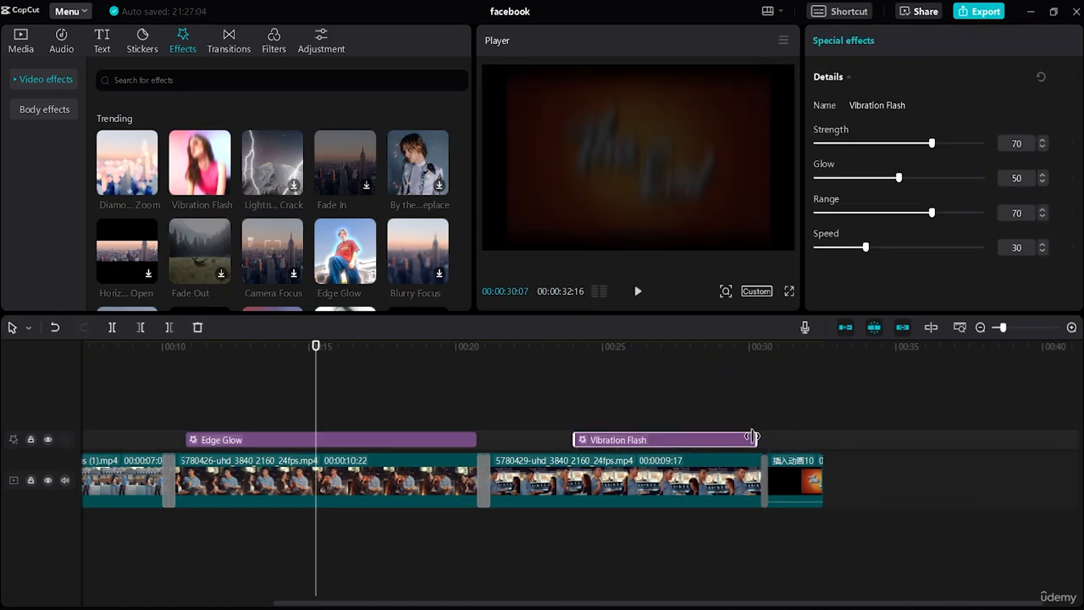
drag(572, 436, 671, 435)
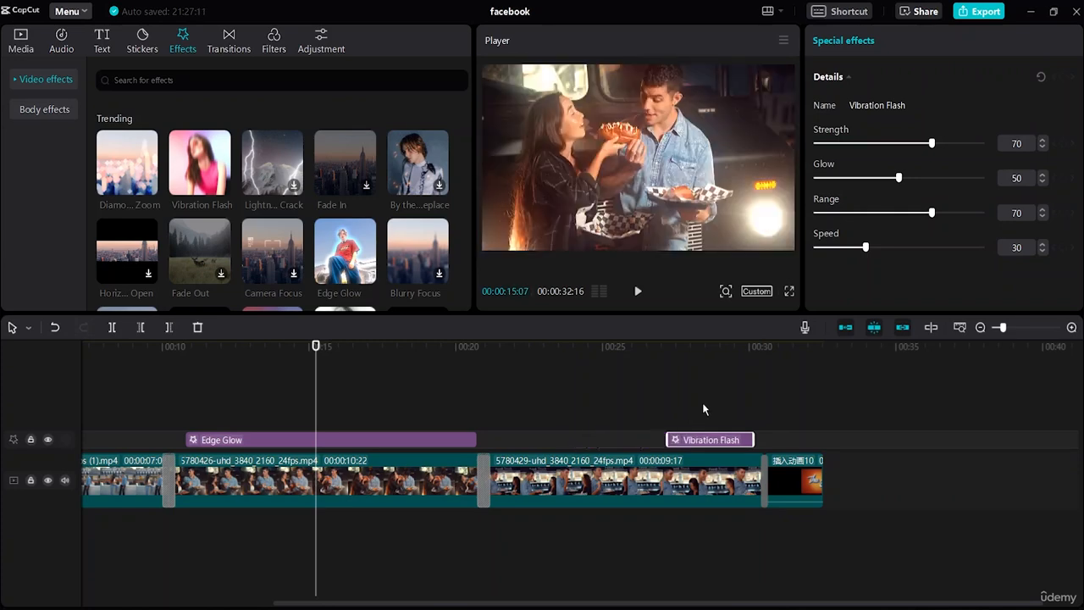
click(699, 403)
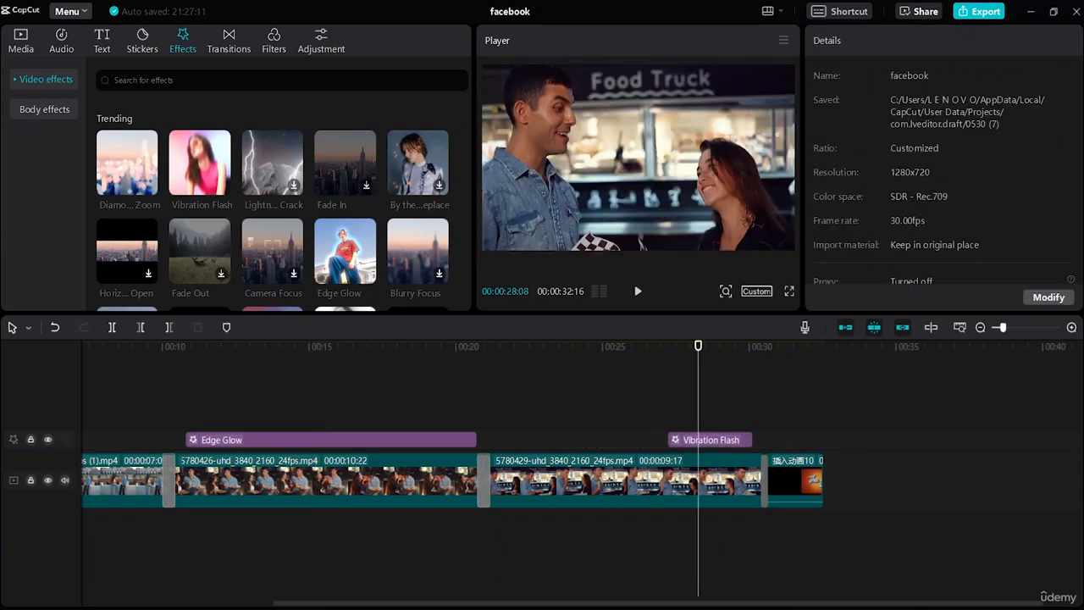
Step: Search the music library for "vlog music" and download the tracks "Calm Lofi/Cafe/Study/Vlog" and "Stylish and cool BGM for VLOG" to preview them
drag(669, 608, 479, 607)
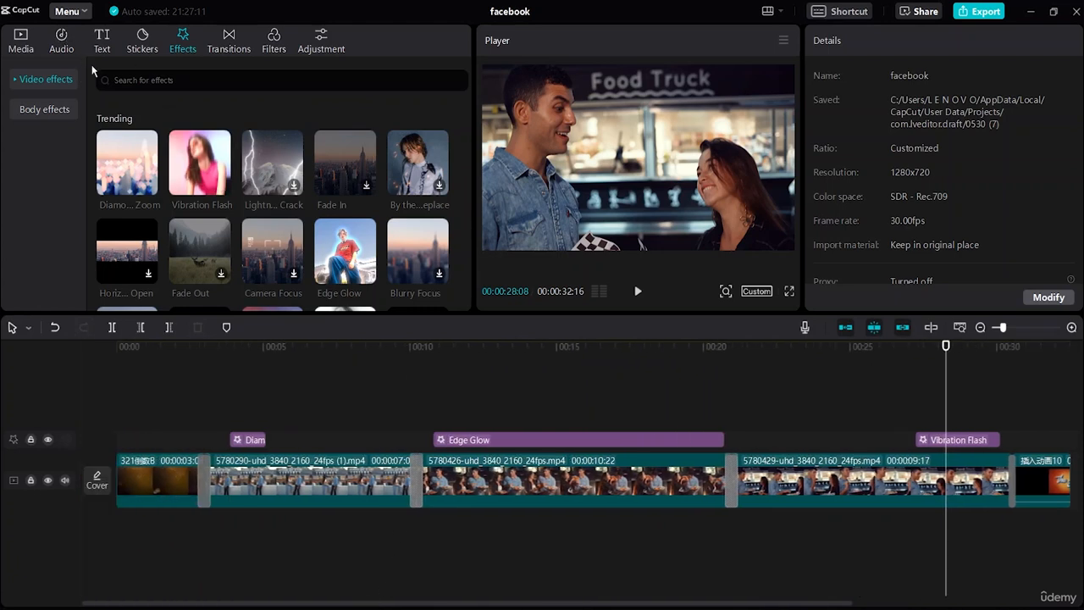
click(47, 32)
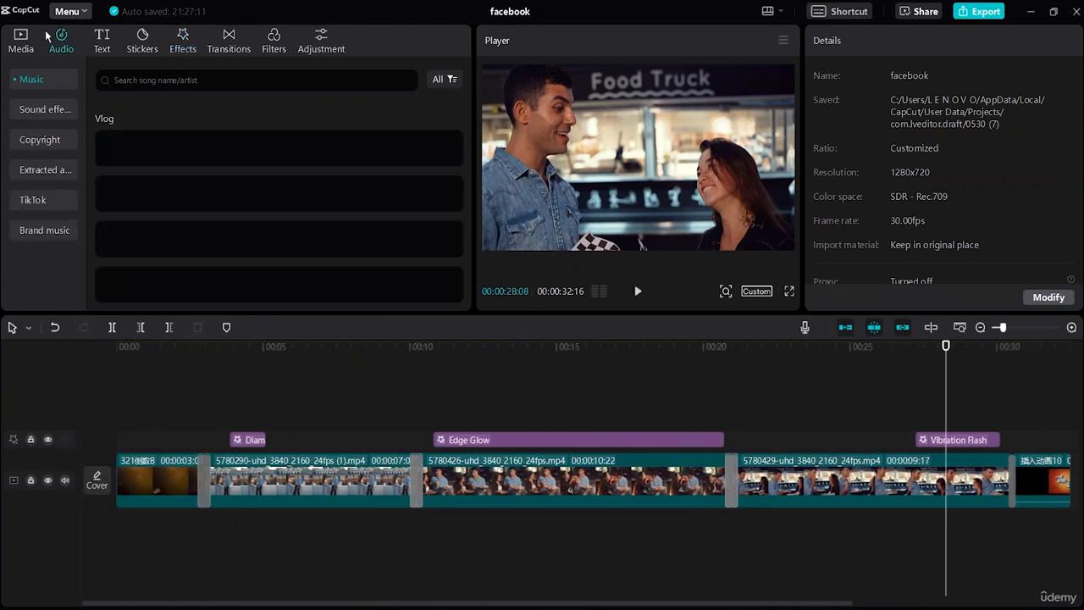
click(168, 81)
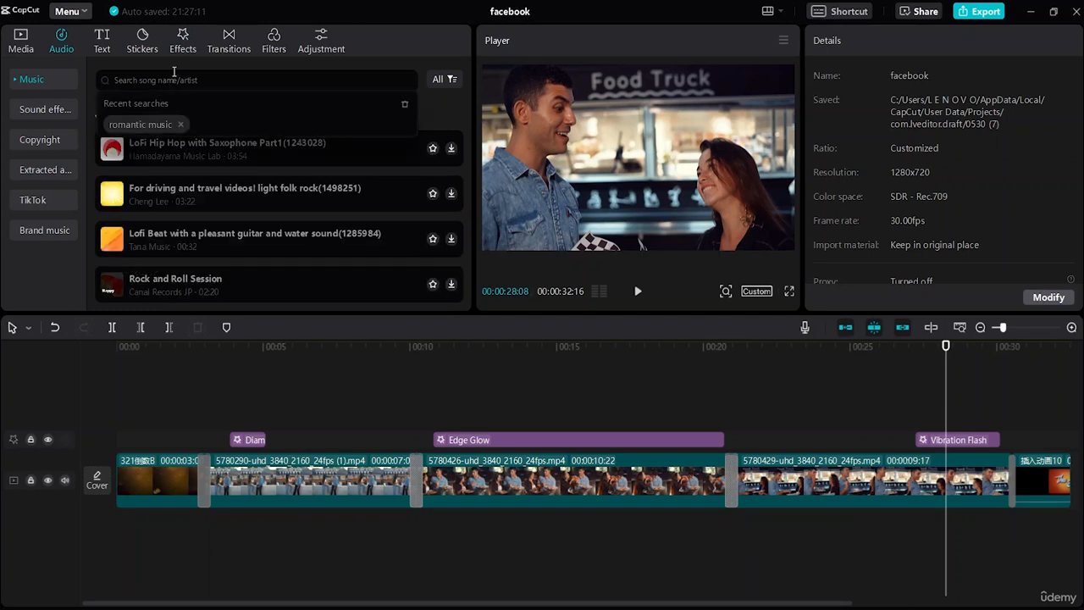
text(vlog)
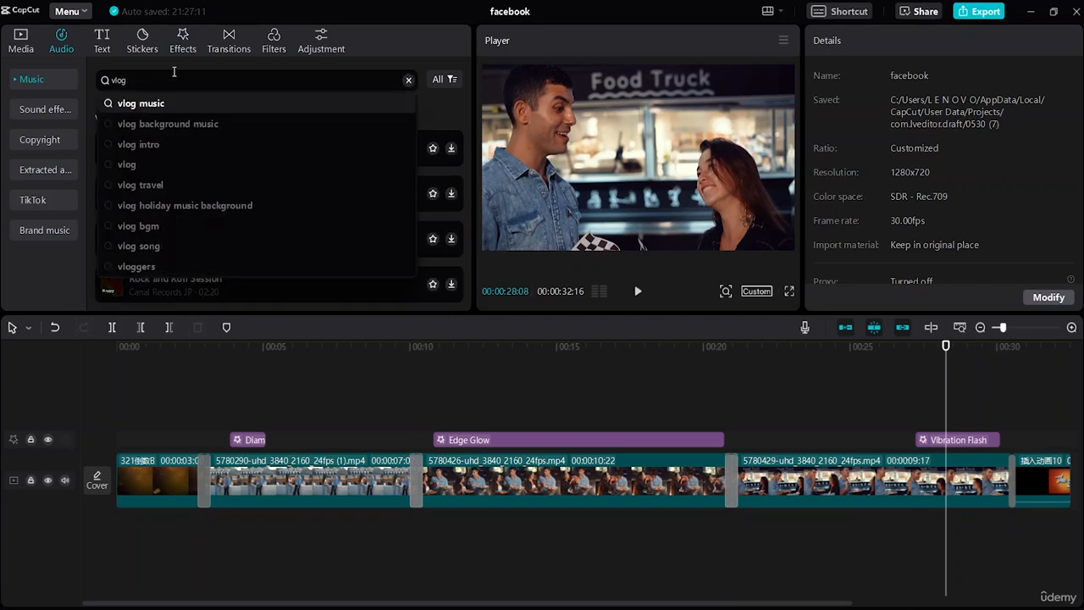
click(205, 103)
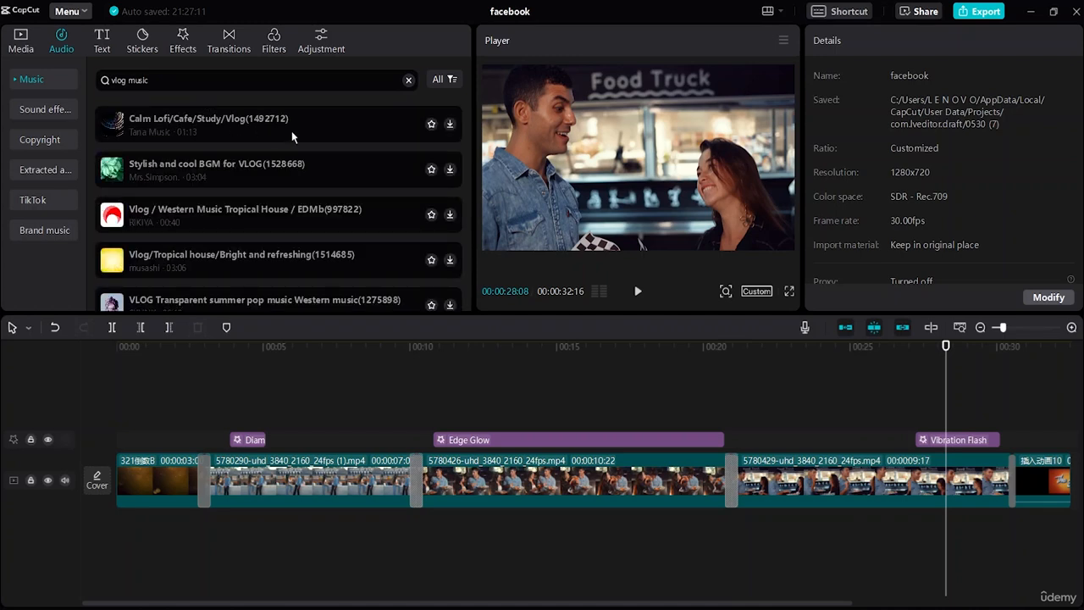
click(450, 125)
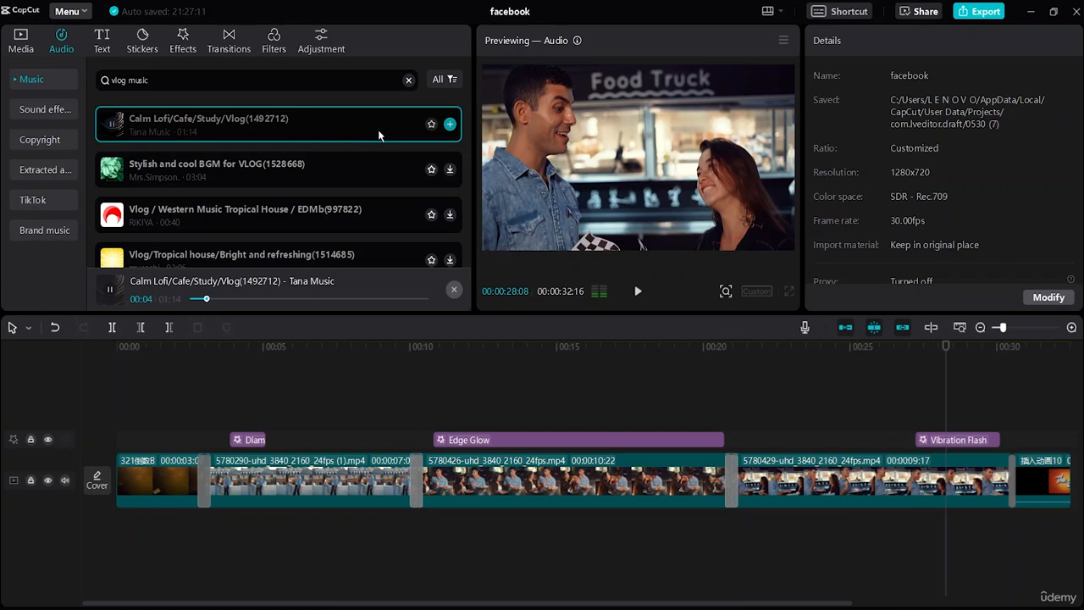
click(449, 170)
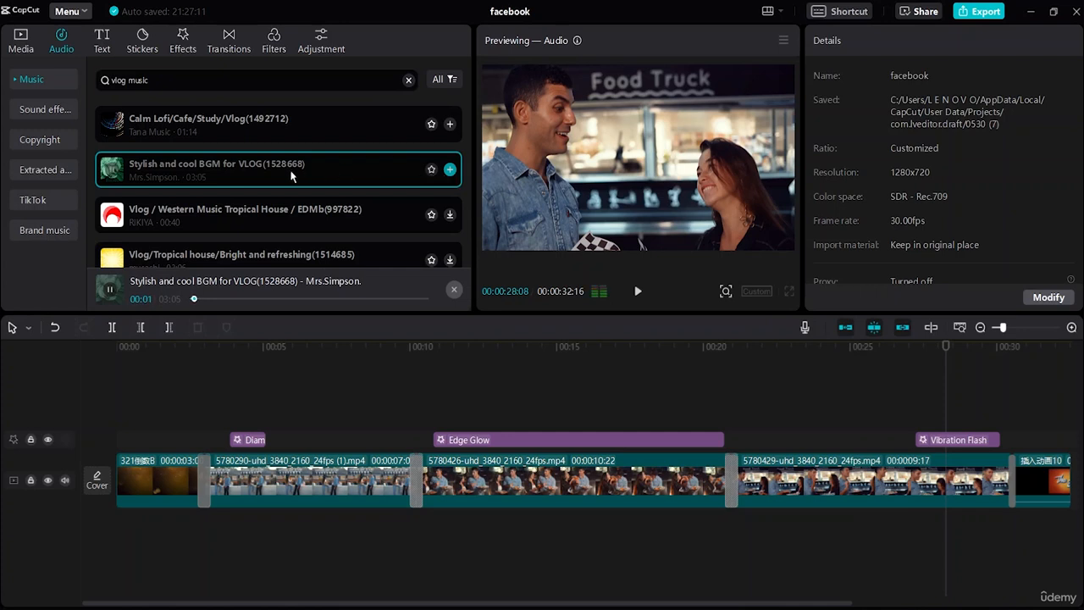
Step: Preview the track "Calm Lofi/Cafe/Study/Vlog" again and place it below the video clips from the start of the timeline
click(289, 136)
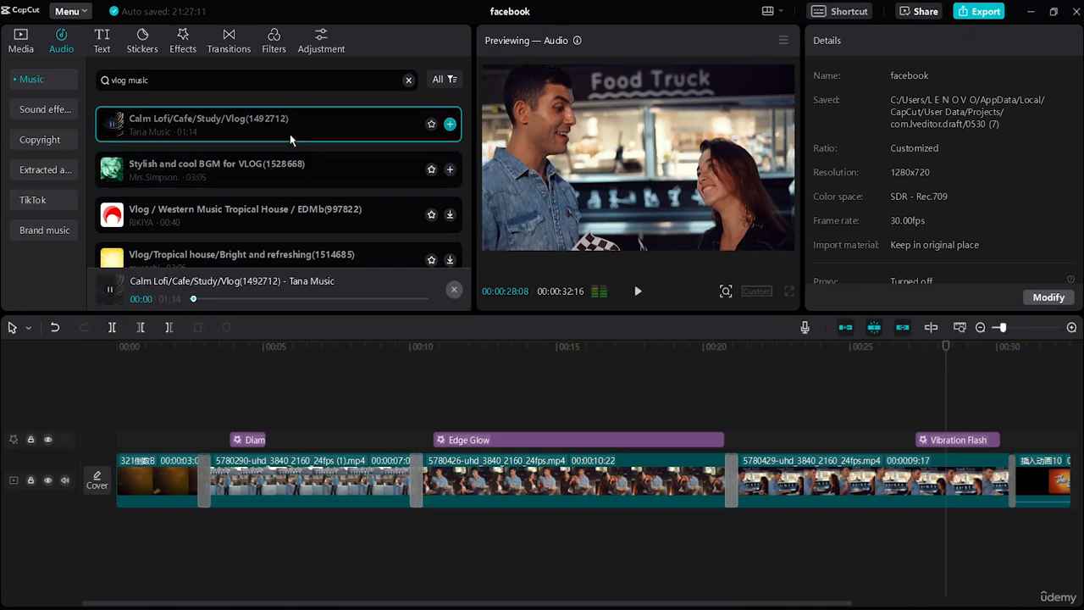
drag(289, 133, 115, 533)
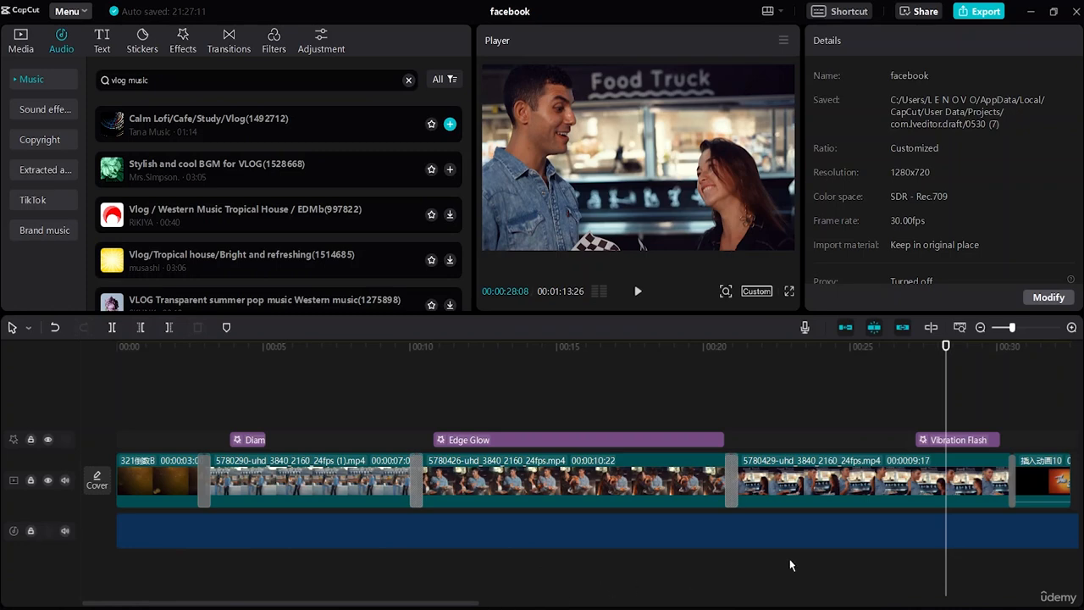
key(ctrl+z)
key(ctrl+shift+z)
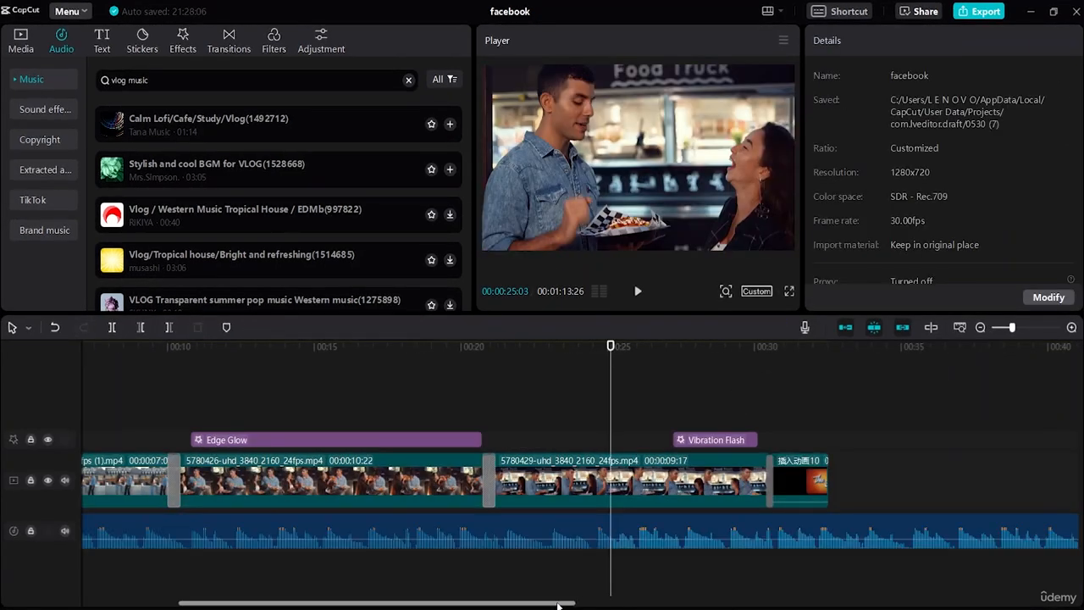
Step: Split the music at the end of "The End" outro, delete the excess, and return the playhead to the start
drag(559, 604, 667, 599)
click(567, 481)
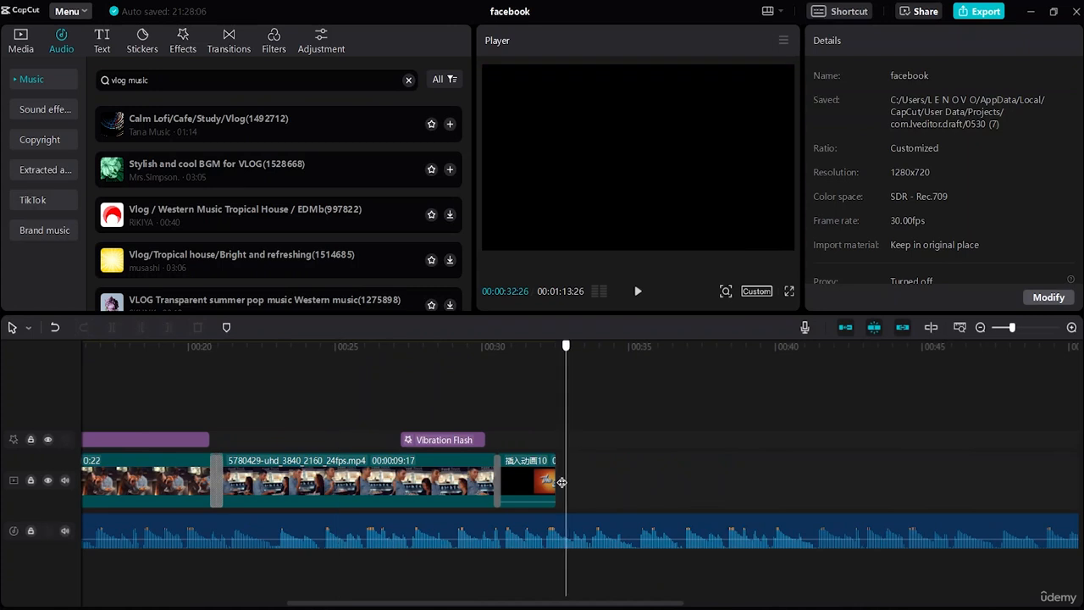
click(409, 529)
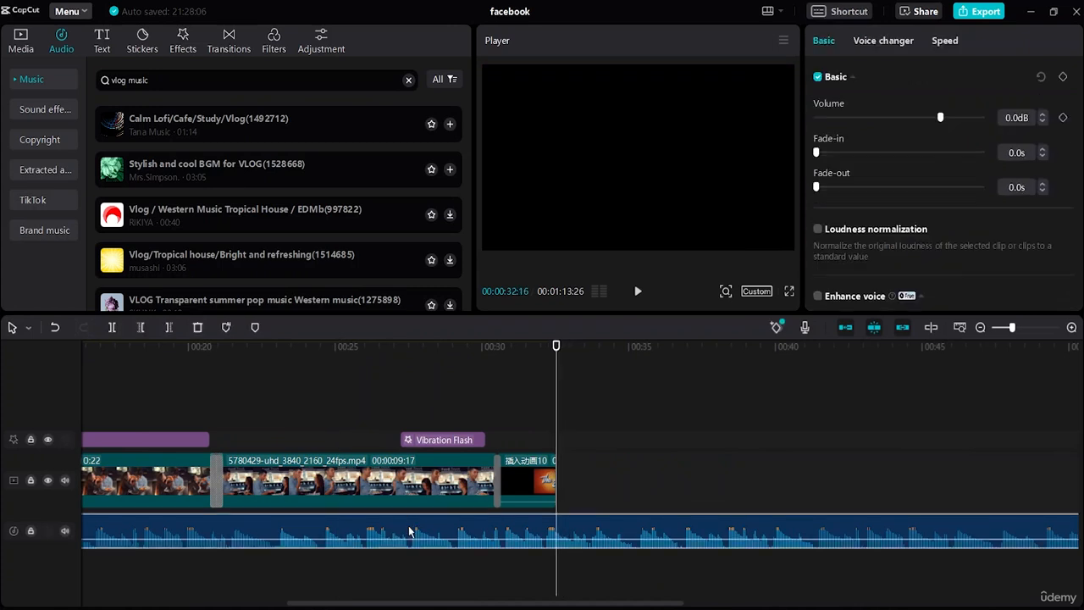
key(ctrl+b)
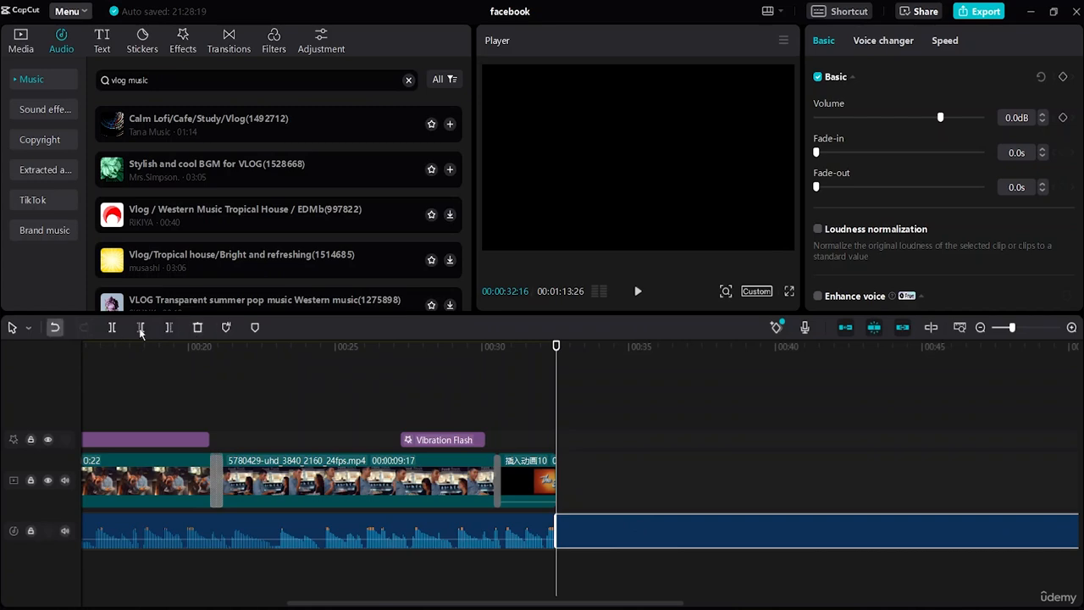
click(197, 326)
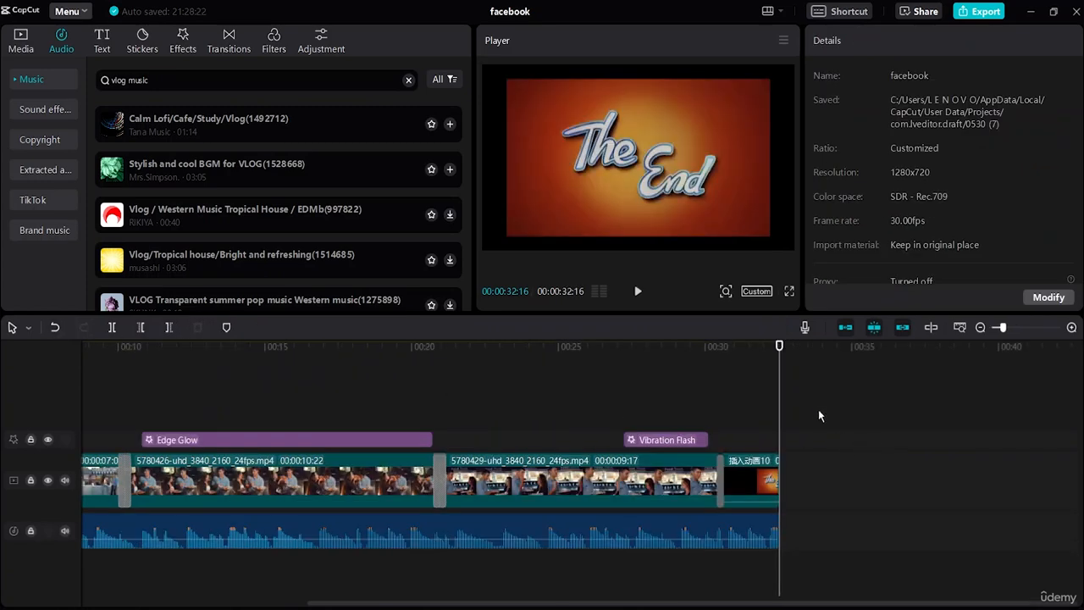
drag(779, 400, 53, 415)
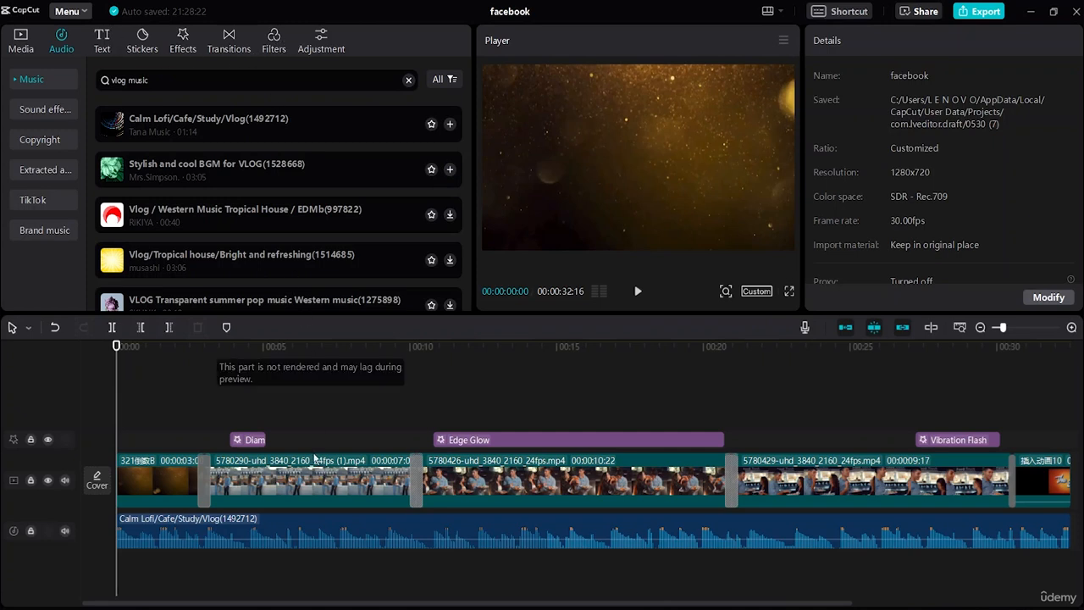
Step: Apply the Badbunny filter to the first food truck clip, Tuileries to the second and Mistletoe to the third
click(327, 485)
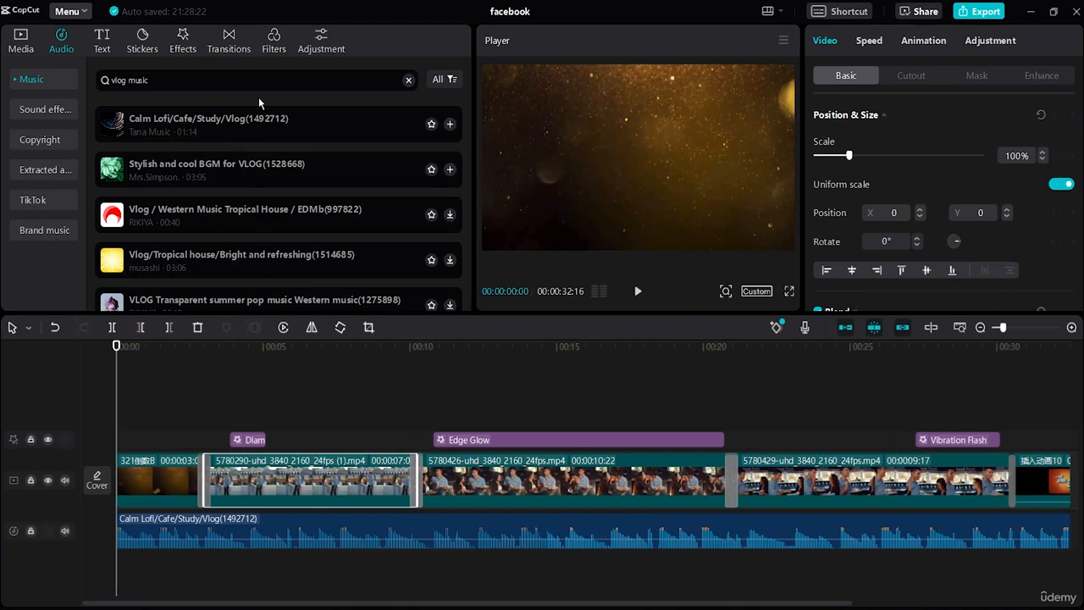
click(273, 43)
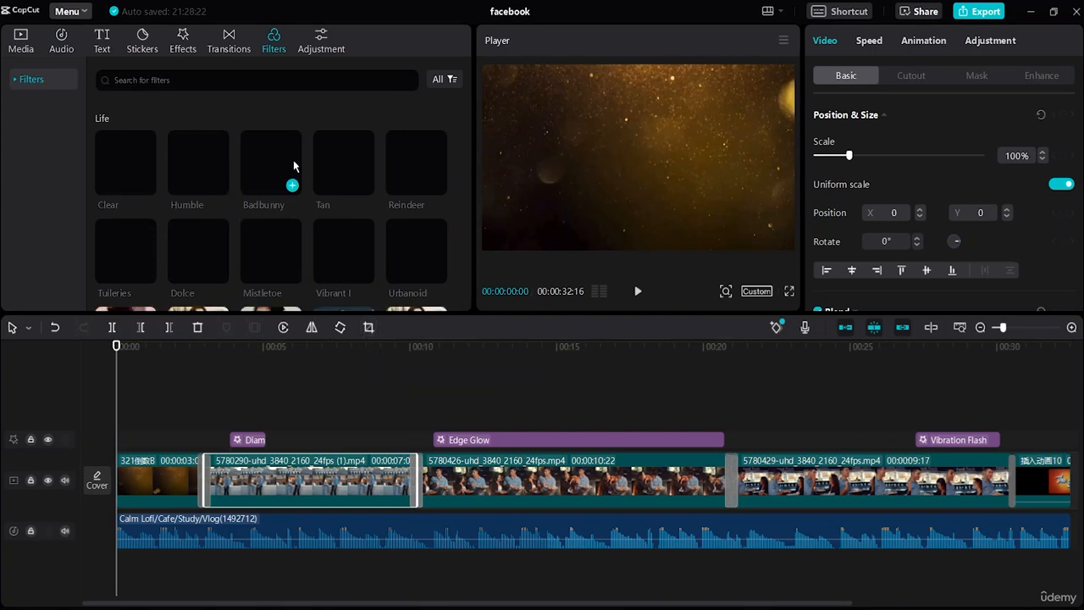
drag(288, 347, 288, 488)
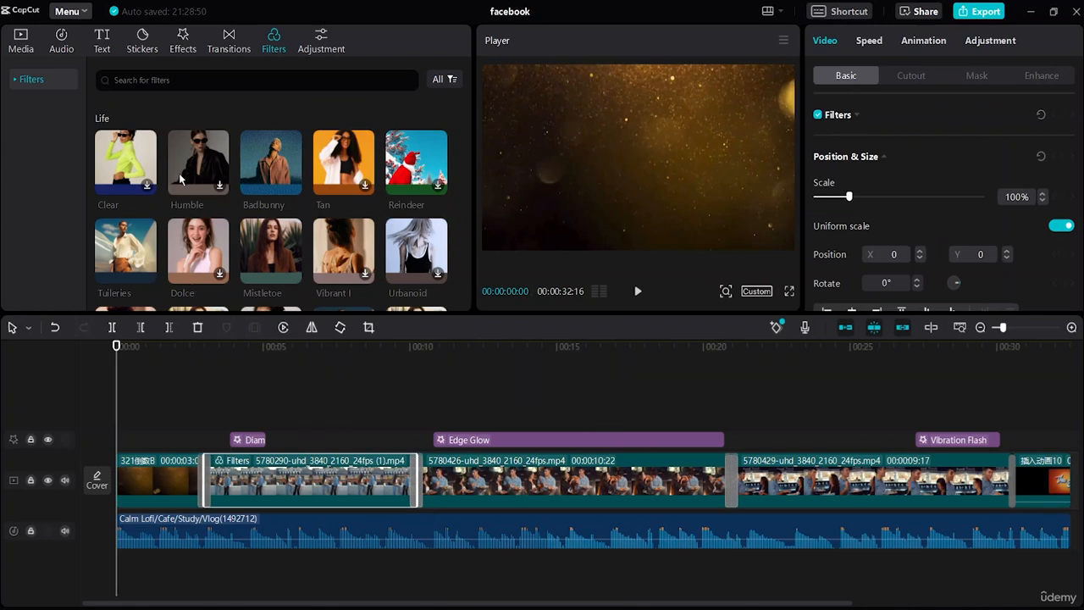
drag(144, 272, 602, 493)
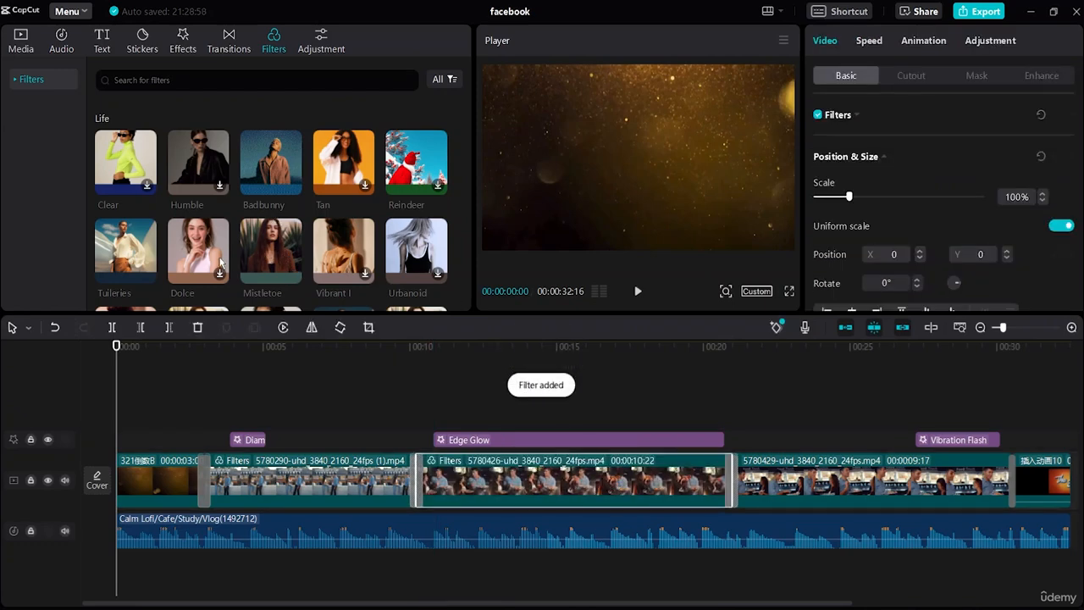
scroll(222, 263, down, 1)
drag(267, 182, 776, 457)
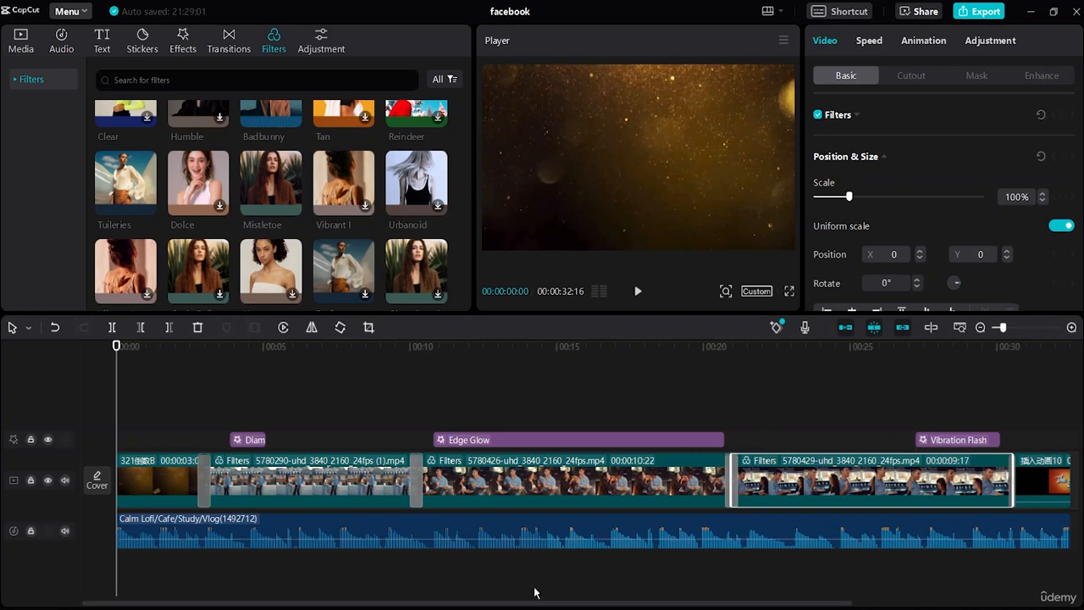
Step: Check a filtered frame in the first food truck clip and play the whole video from the start
click(325, 397)
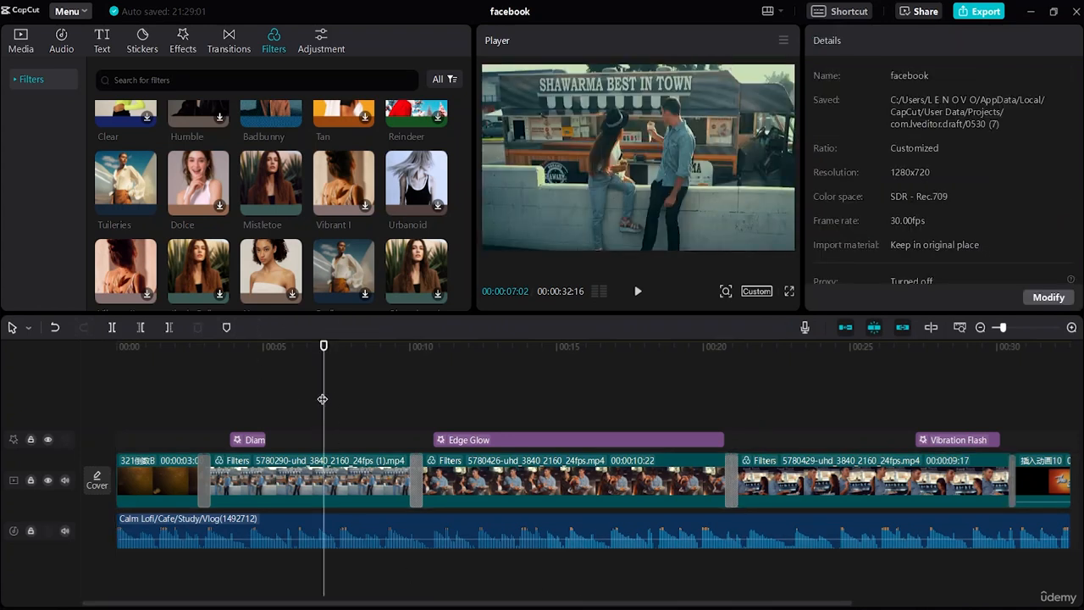
drag(323, 399, 9, 433)
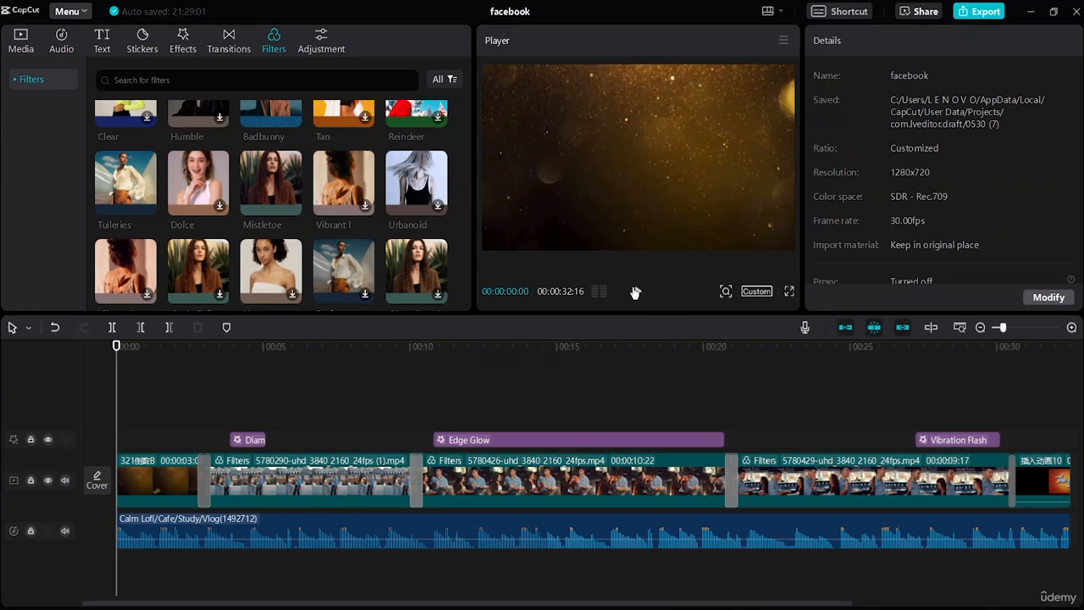
click(637, 293)
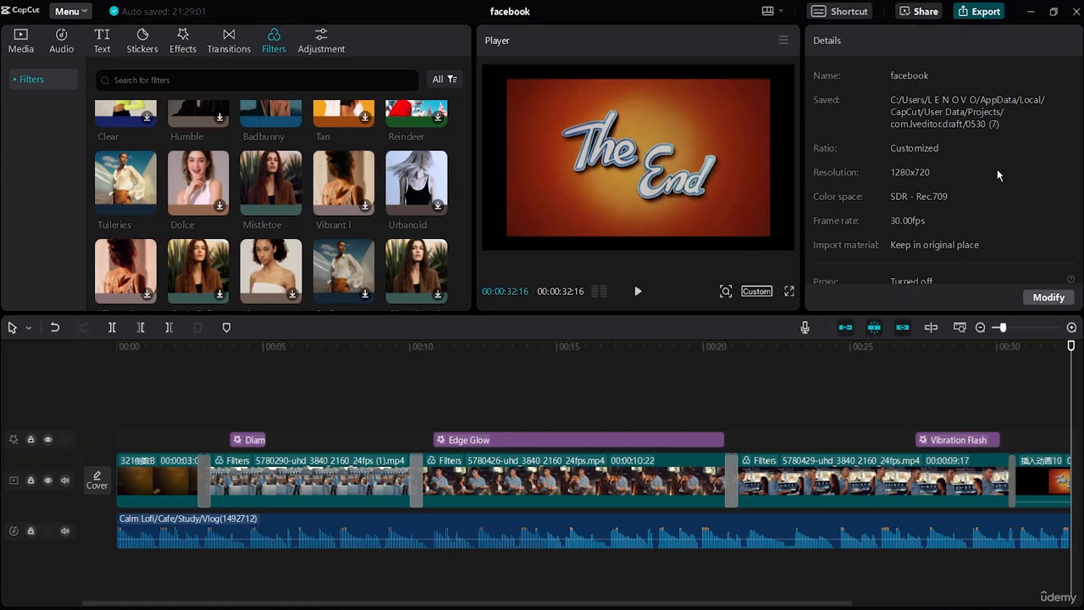
Step: Export the video as an mp4 at 1280*720 (720P) with the frame rate set to 60fps
key(ctrl+e)
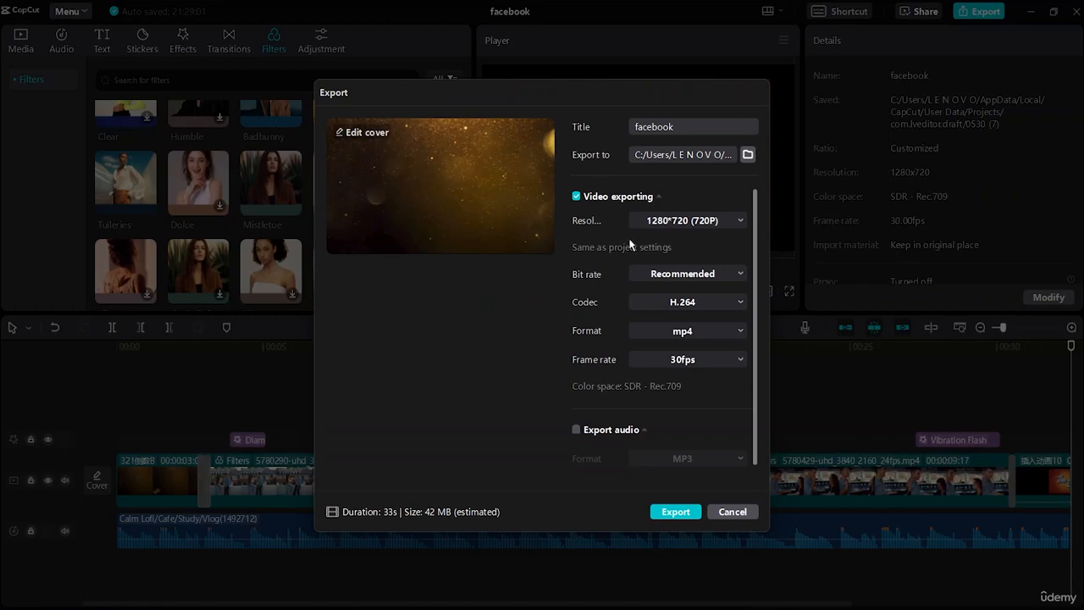
click(739, 223)
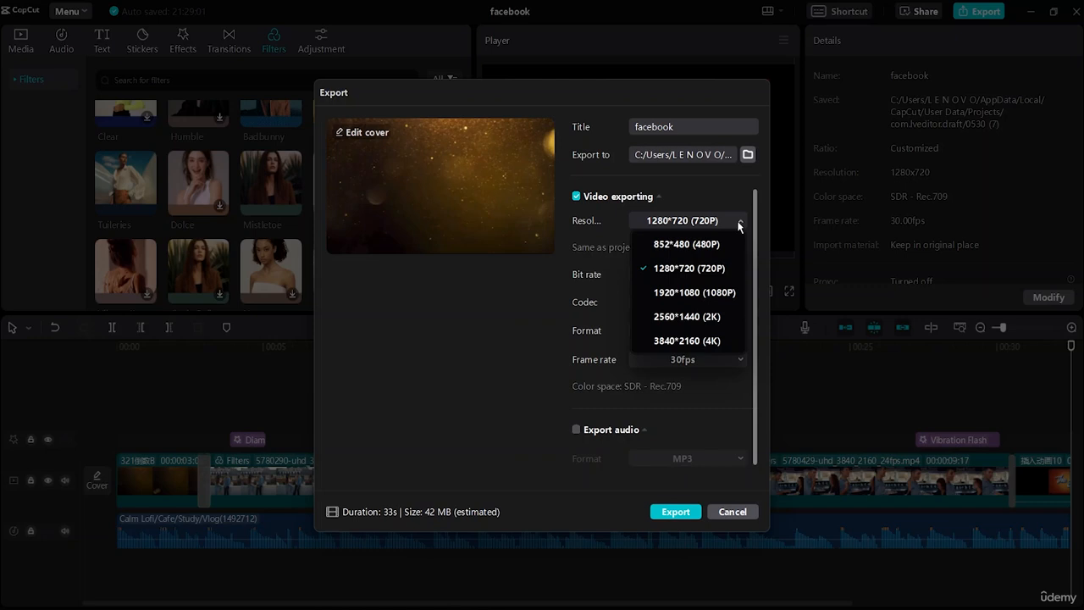
click(739, 224)
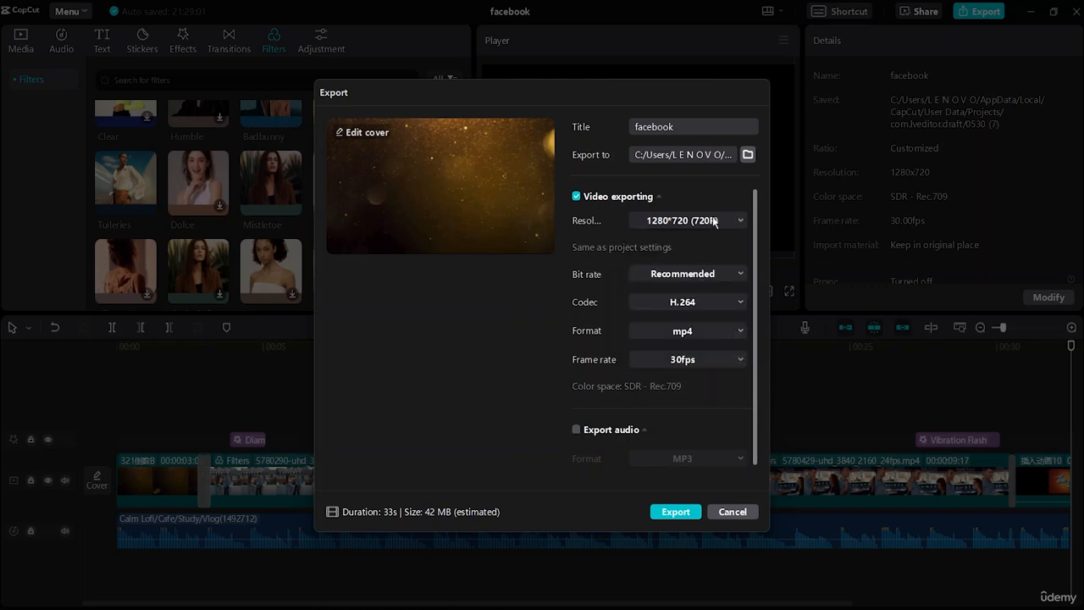
click(715, 220)
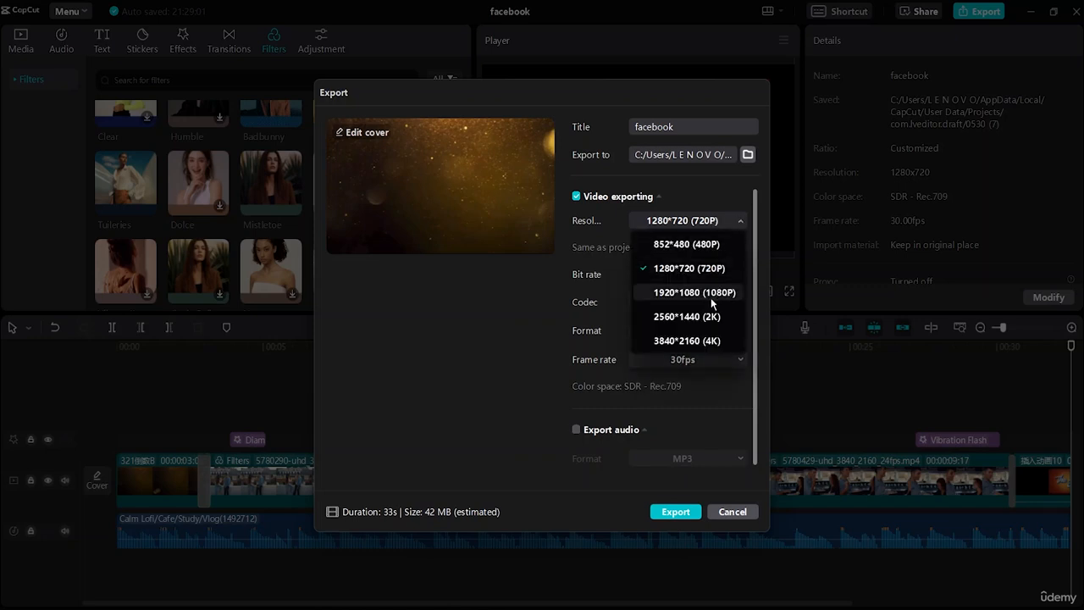
click(726, 221)
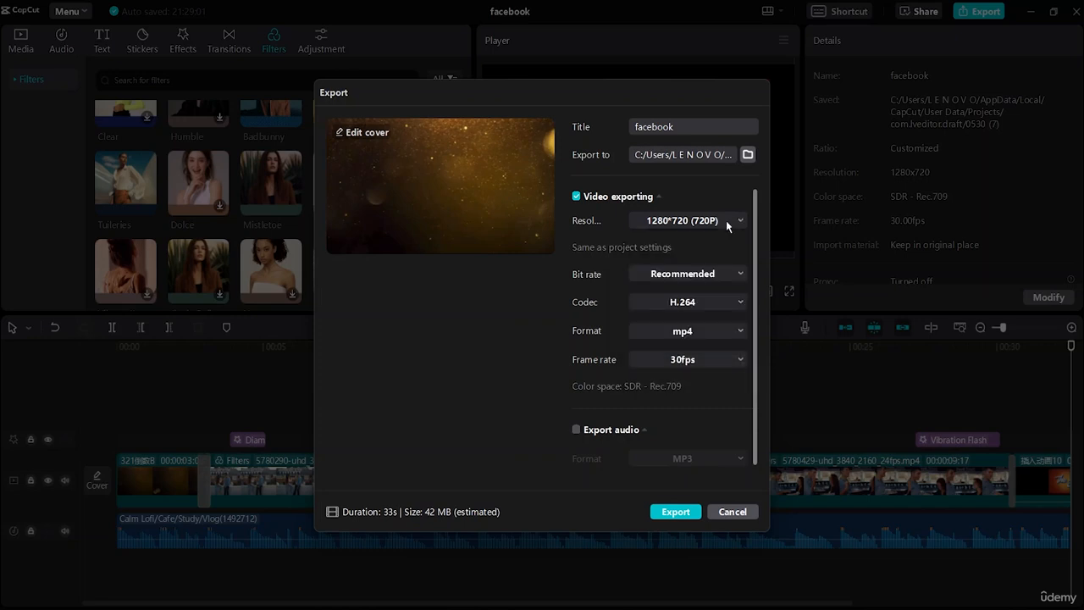
click(700, 365)
click(669, 453)
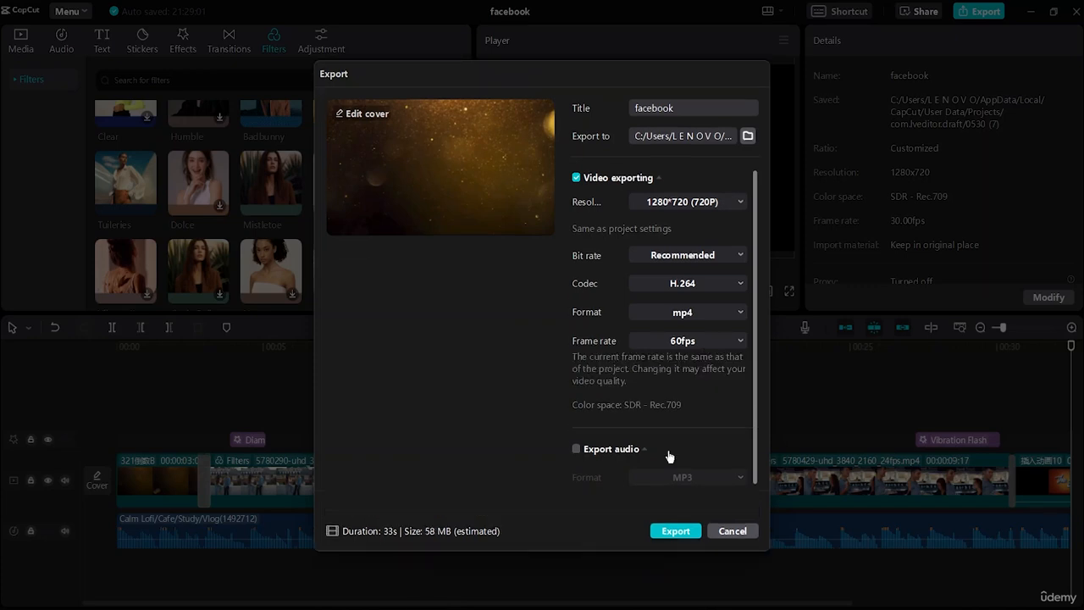
click(675, 530)
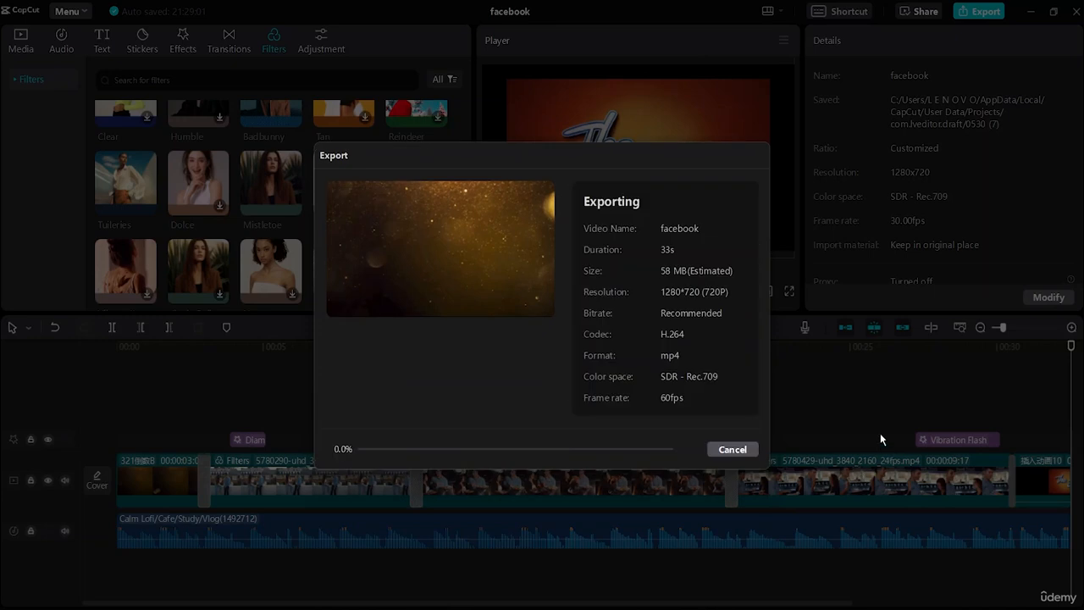